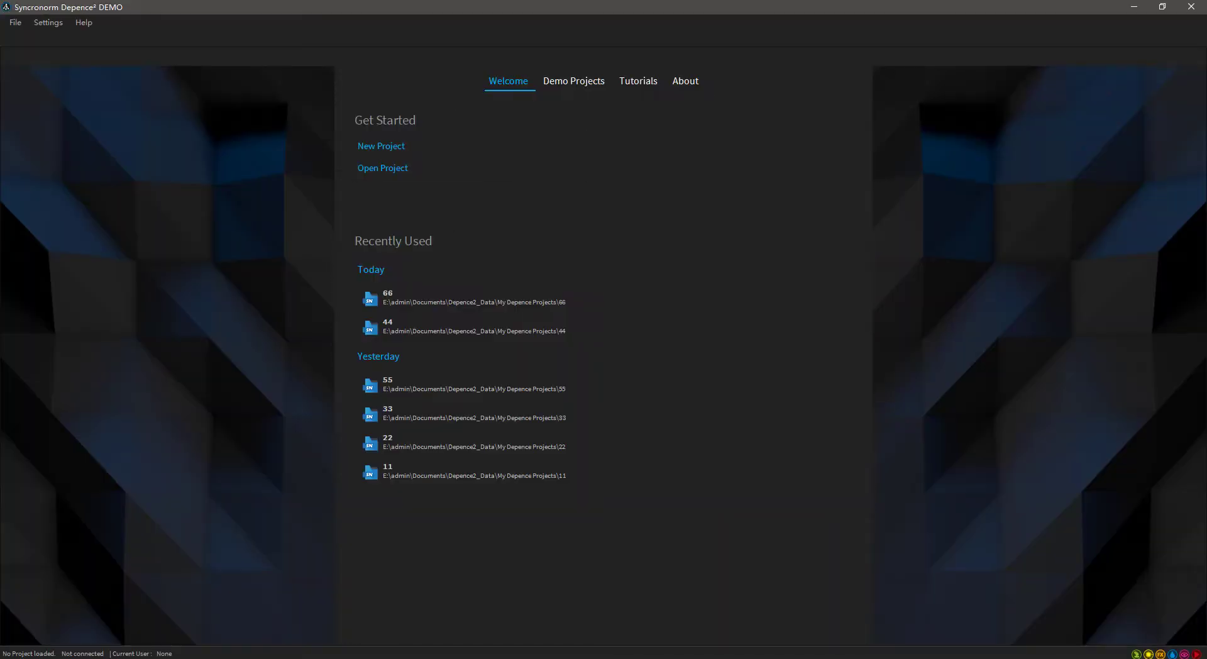
Create a new project named 77 in the default projects location
click(22, 25)
click(33, 37)
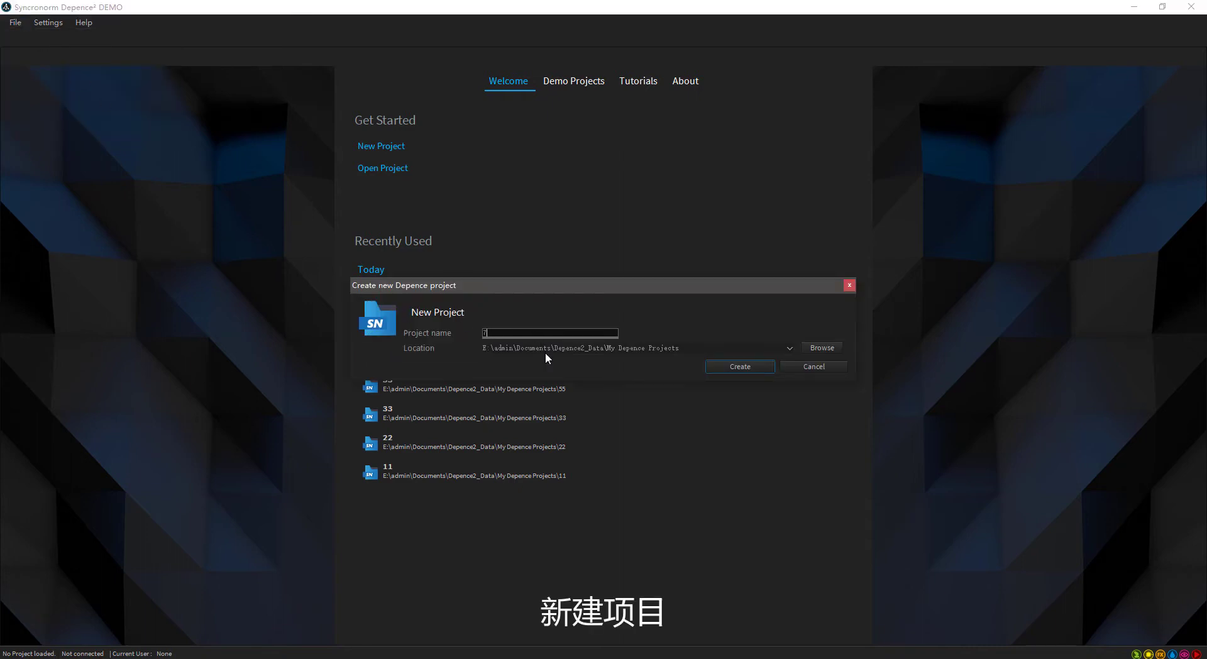
click(723, 367)
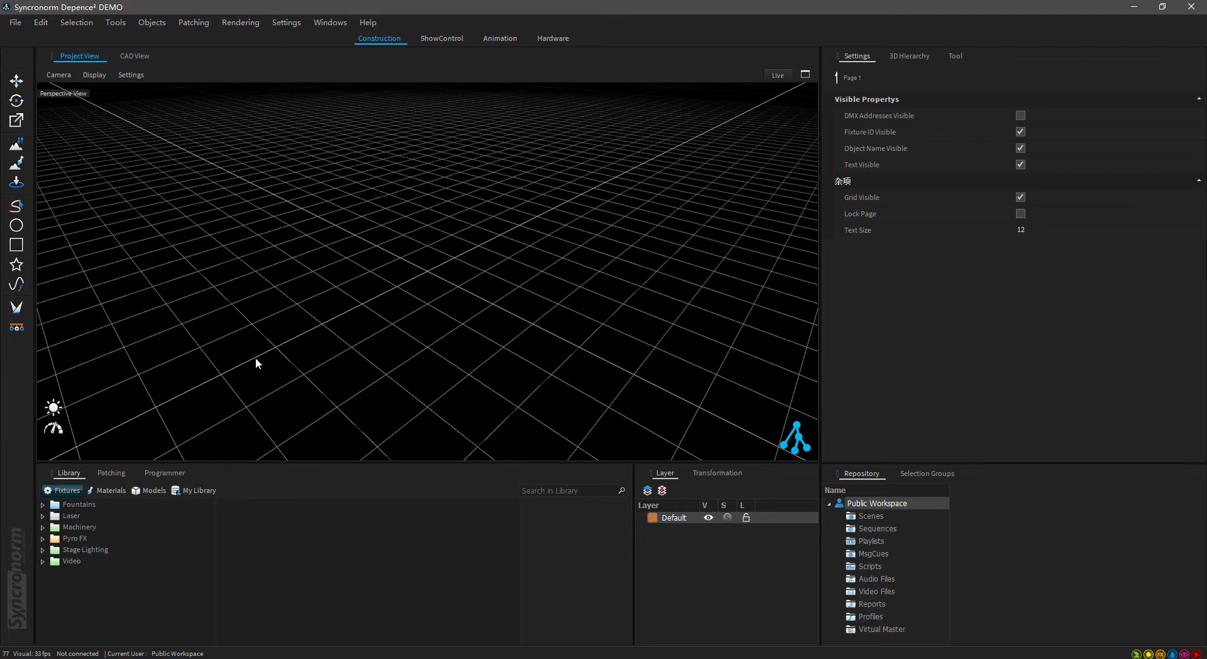
Open the Eurotruss TD44 Length folder among the stage truss models in the library
right_drag(245, 364, 378, 292)
middle_drag(281, 341, 426, 358)
right_drag(426, 358, 383, 361)
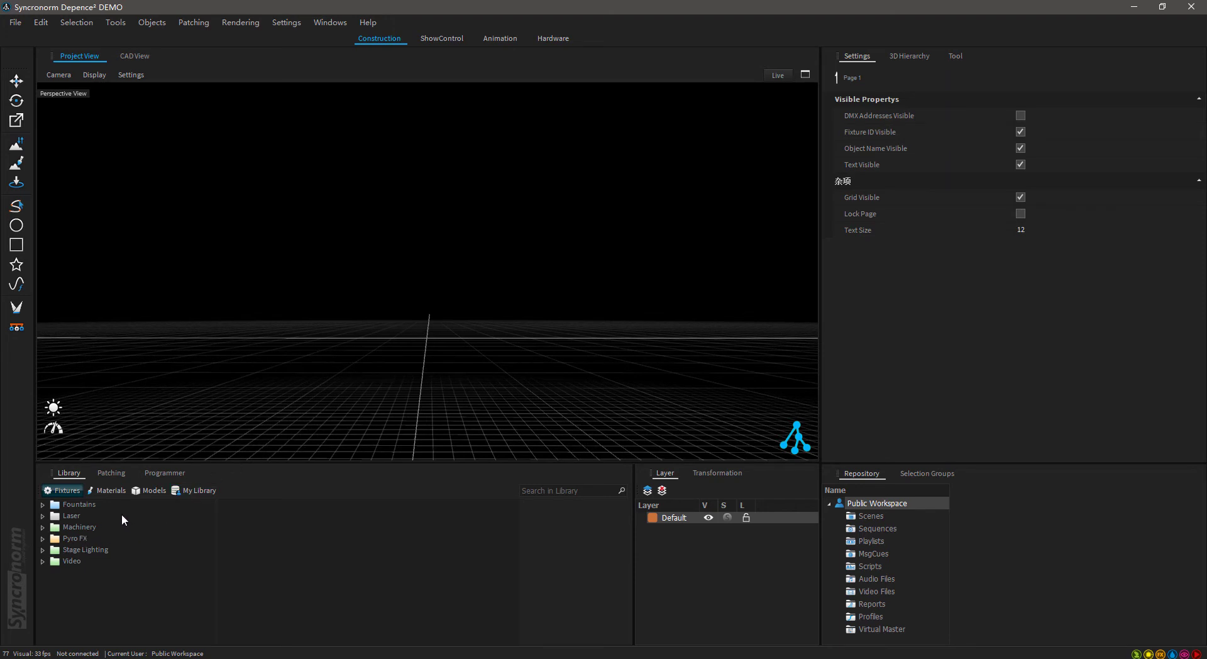
click(112, 491)
click(150, 491)
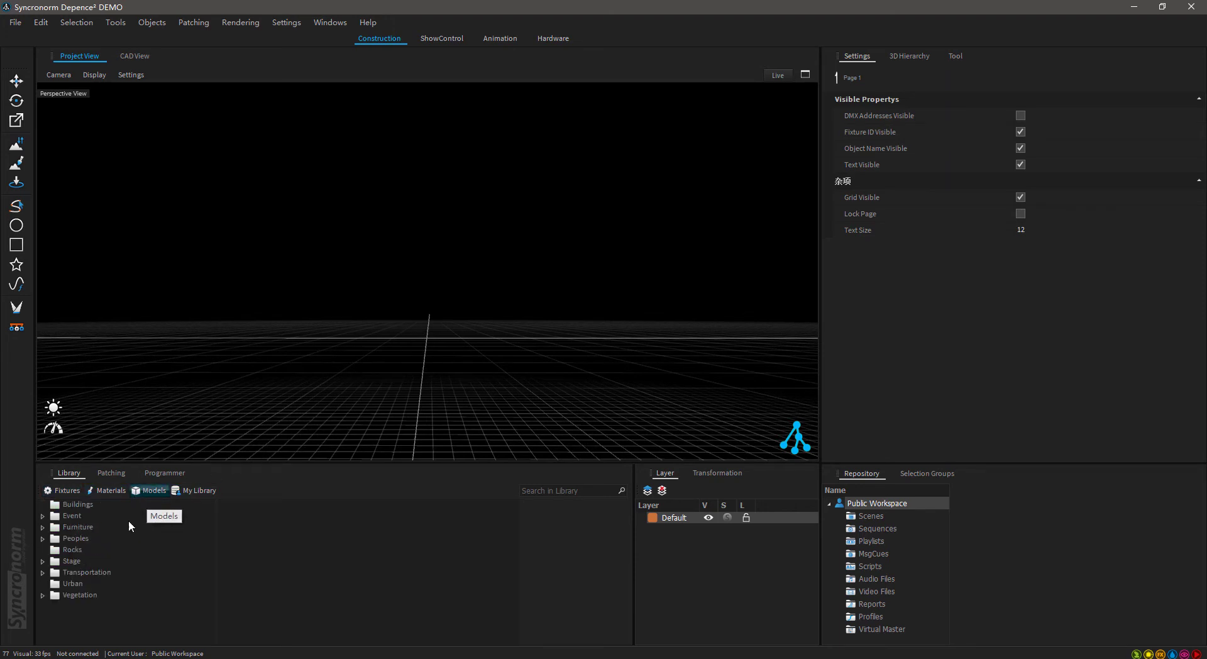
click(42, 560)
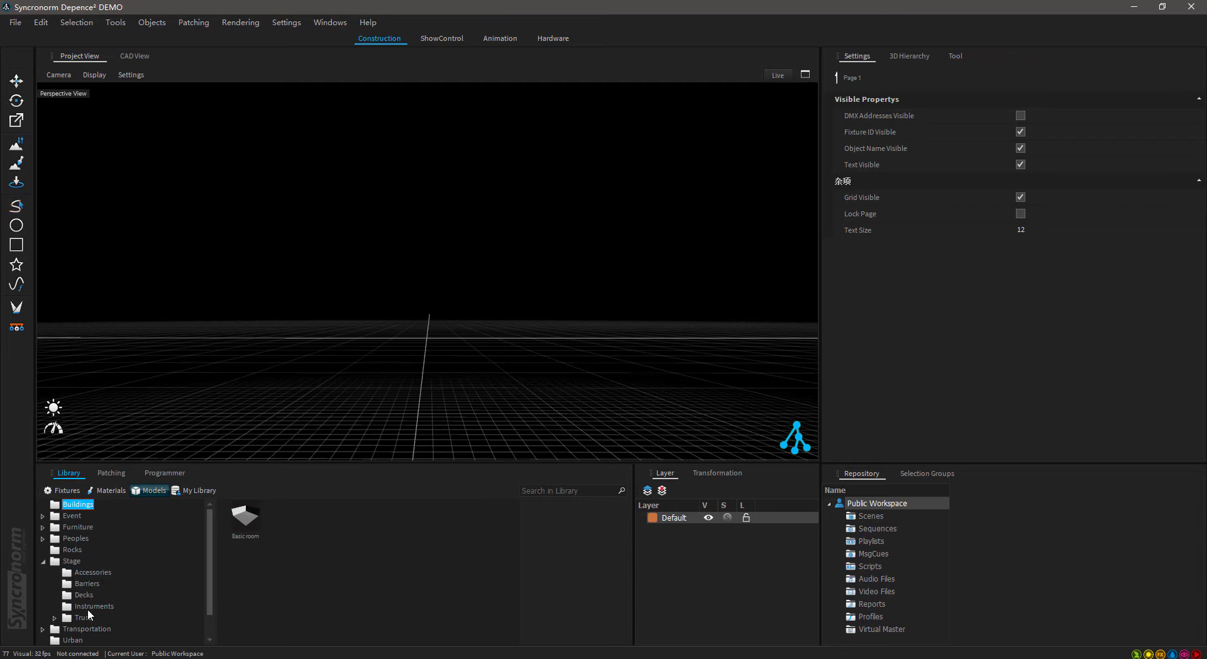
click(56, 617)
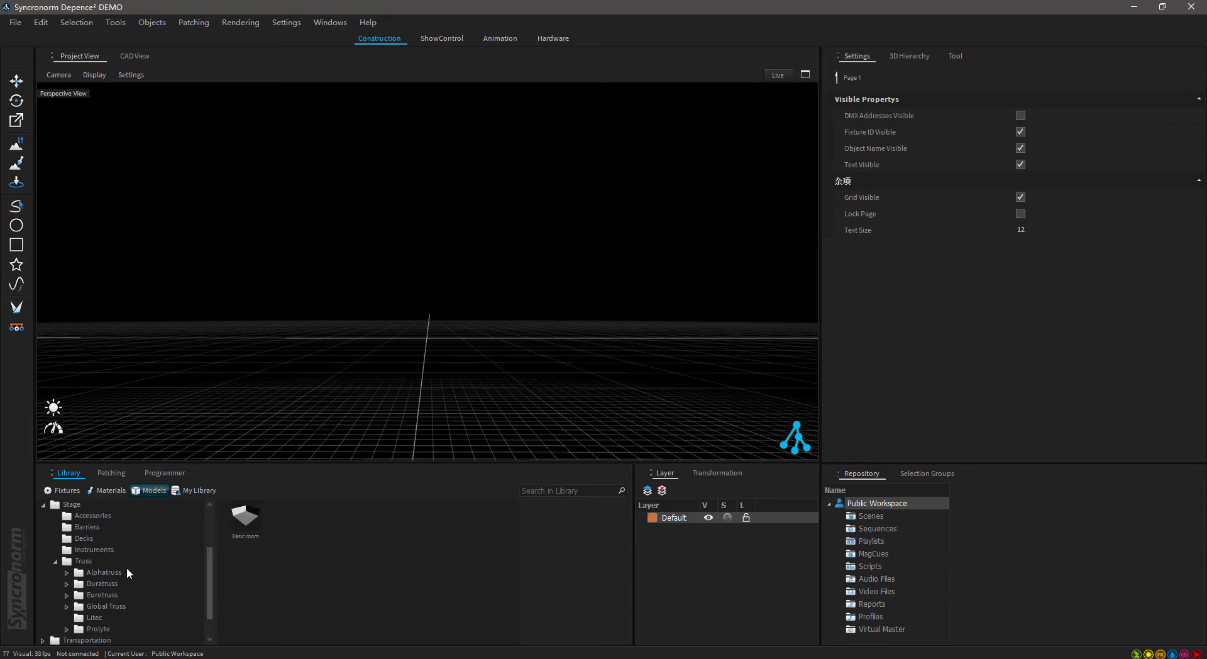
scroll(126, 567, down, 1)
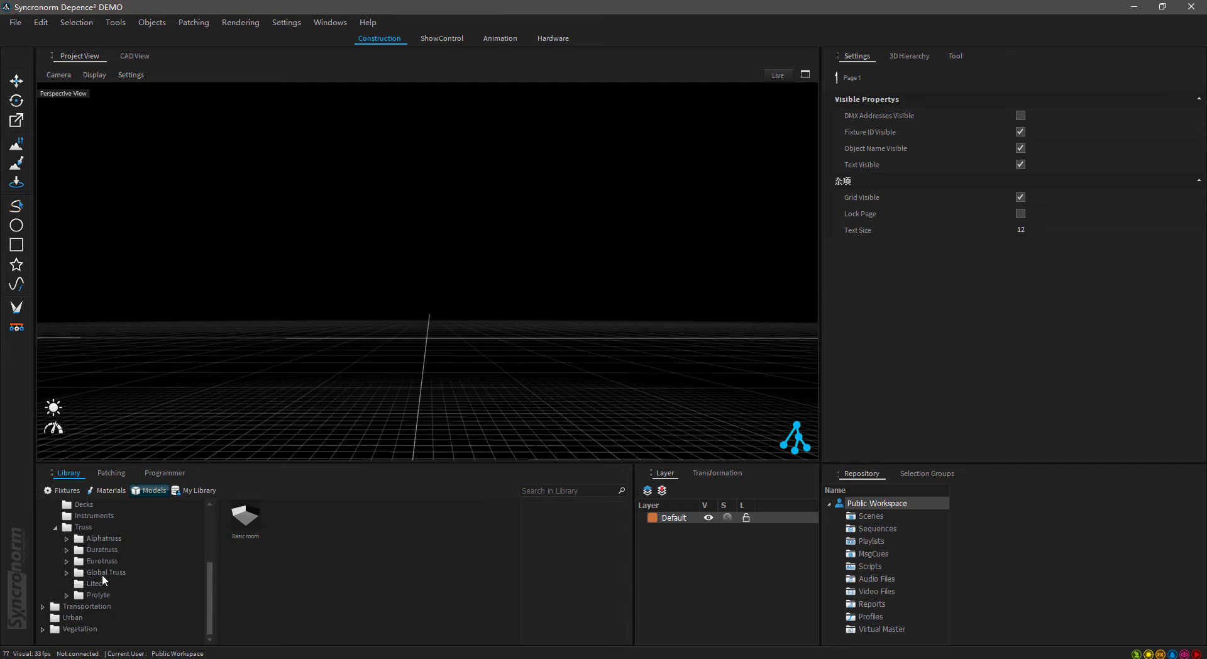
click(67, 561)
scroll(133, 580, down, 7)
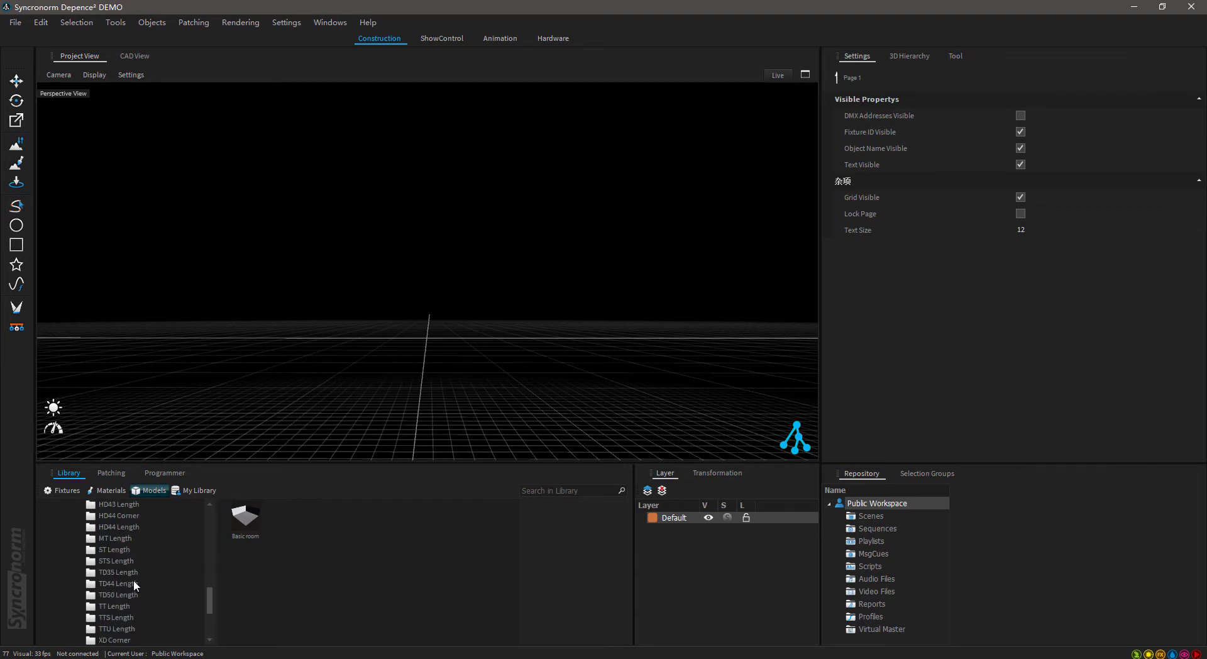
scroll(133, 586, up, 1)
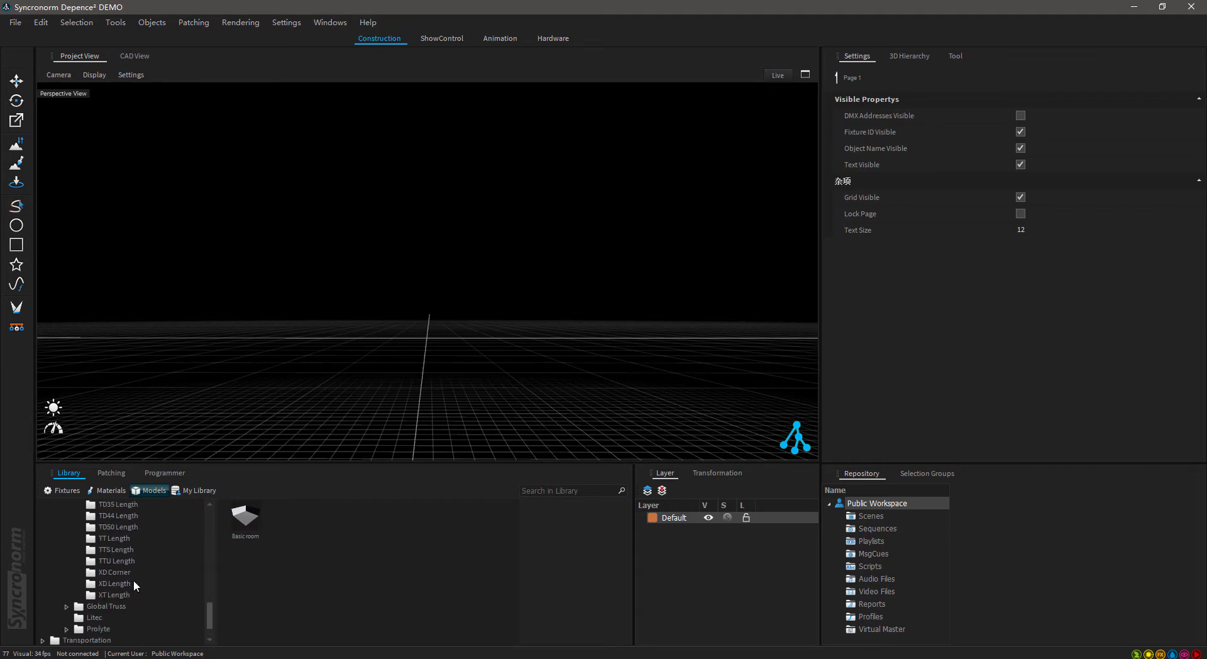
click(98, 517)
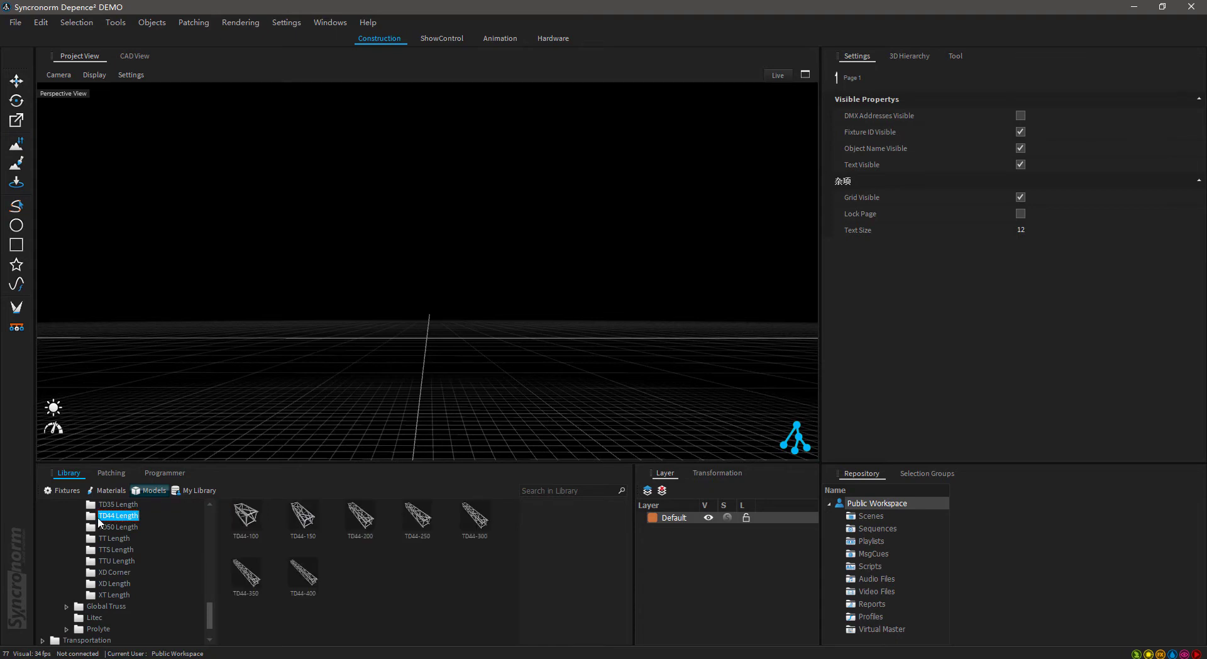
Place a TD44-400 truss on the grid, then raise it well above the ground and shift it left along X
click(308, 580)
drag(309, 580, 390, 337)
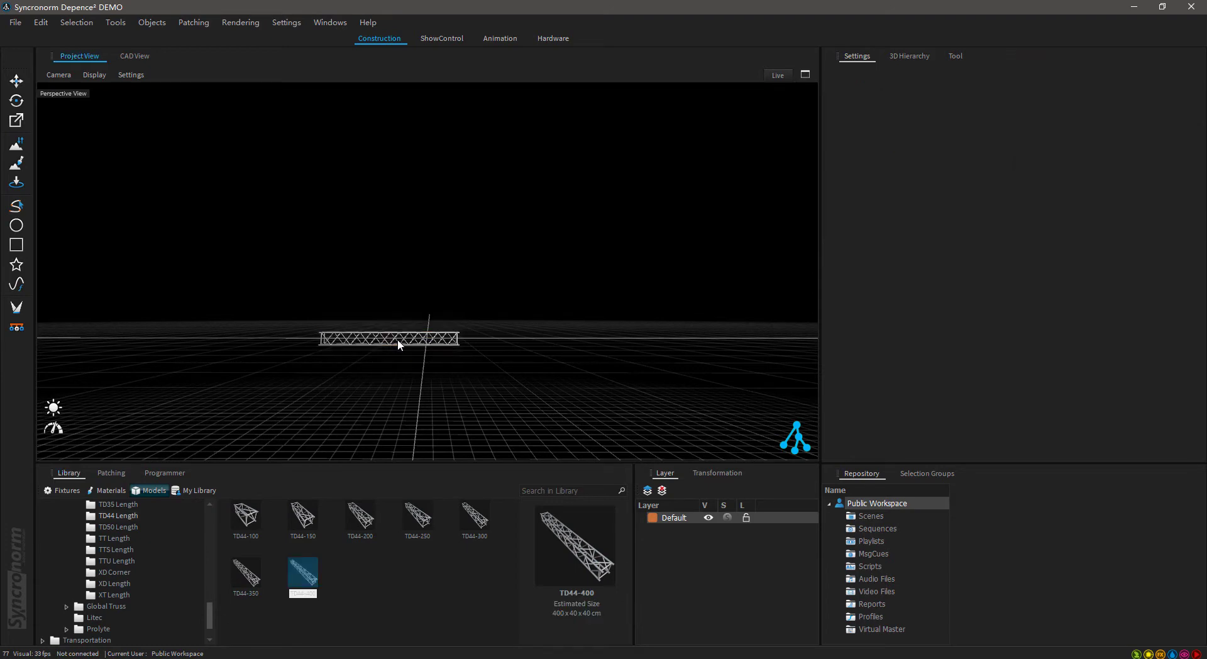
click(391, 337)
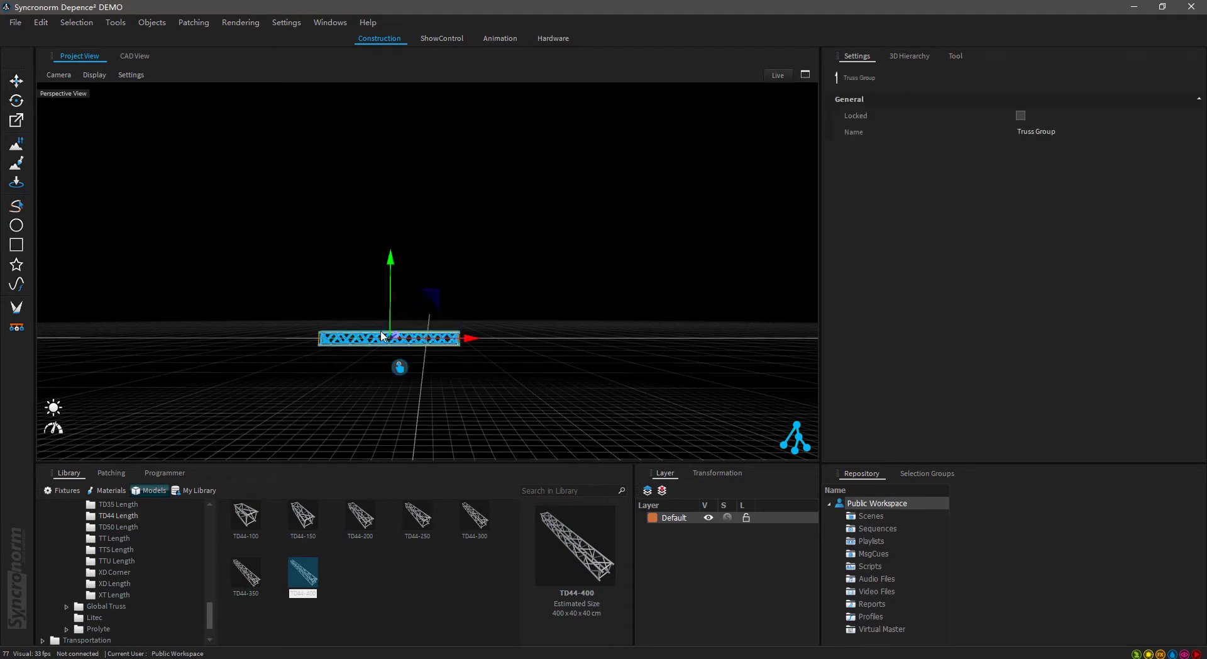
drag(391, 253, 393, 128)
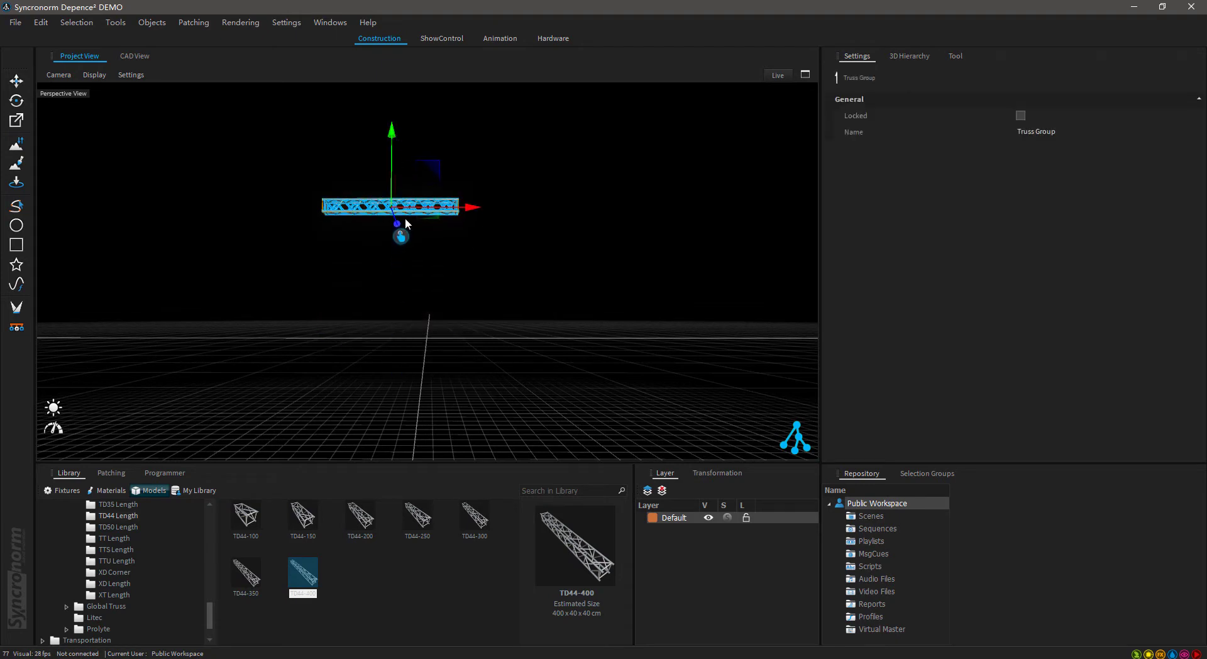
drag(470, 209, 385, 210)
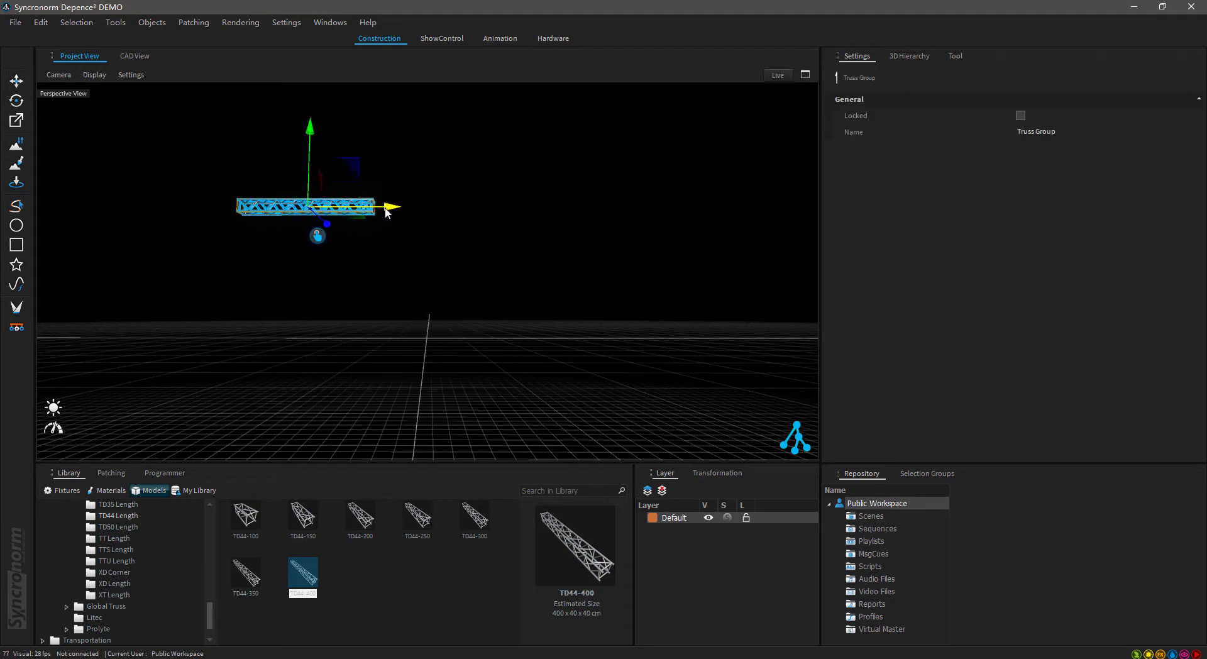
Duplicate the truss with 2 copies at a 400 cm X offset to form a continuous row
right_click(299, 210)
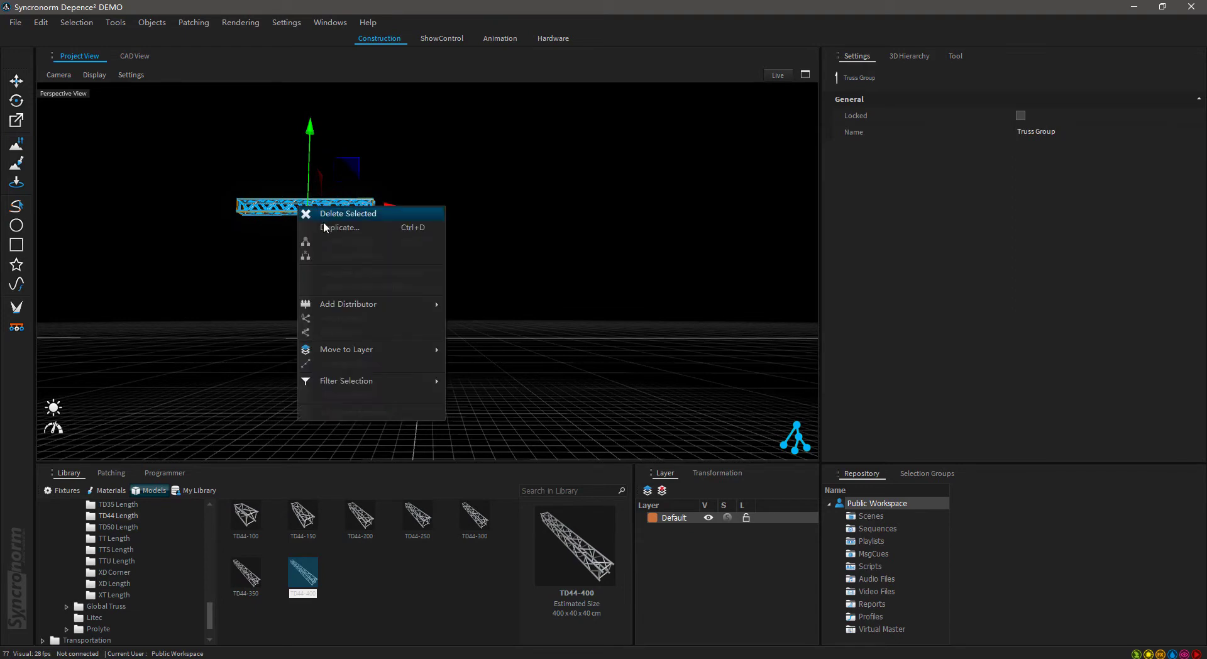
click(323, 221)
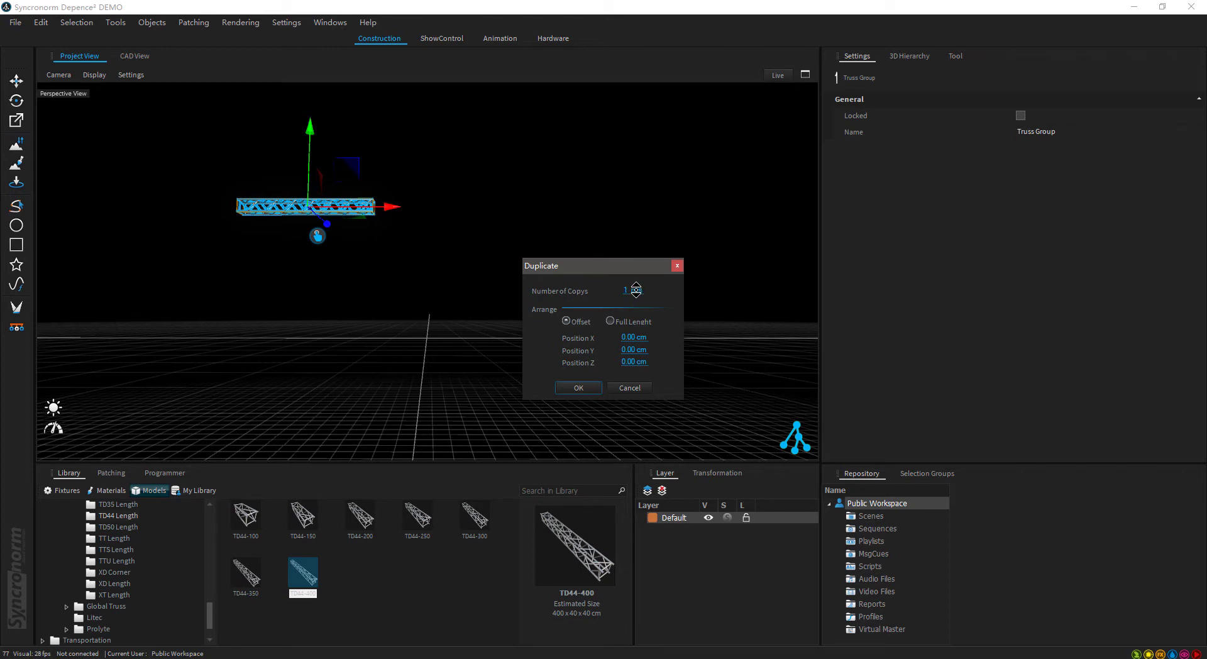
click(636, 286)
click(634, 337)
drag(641, 339, 623, 340)
text(400)
key(Return)
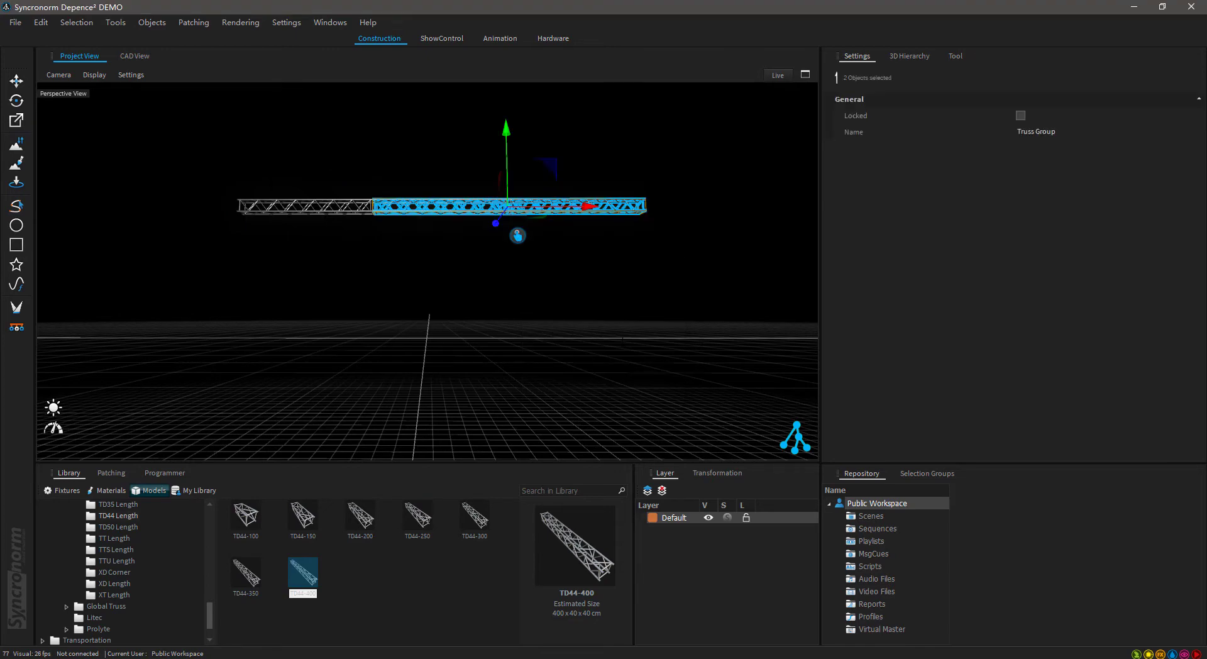
Select all three truss sections together and raise them slightly
click(618, 212)
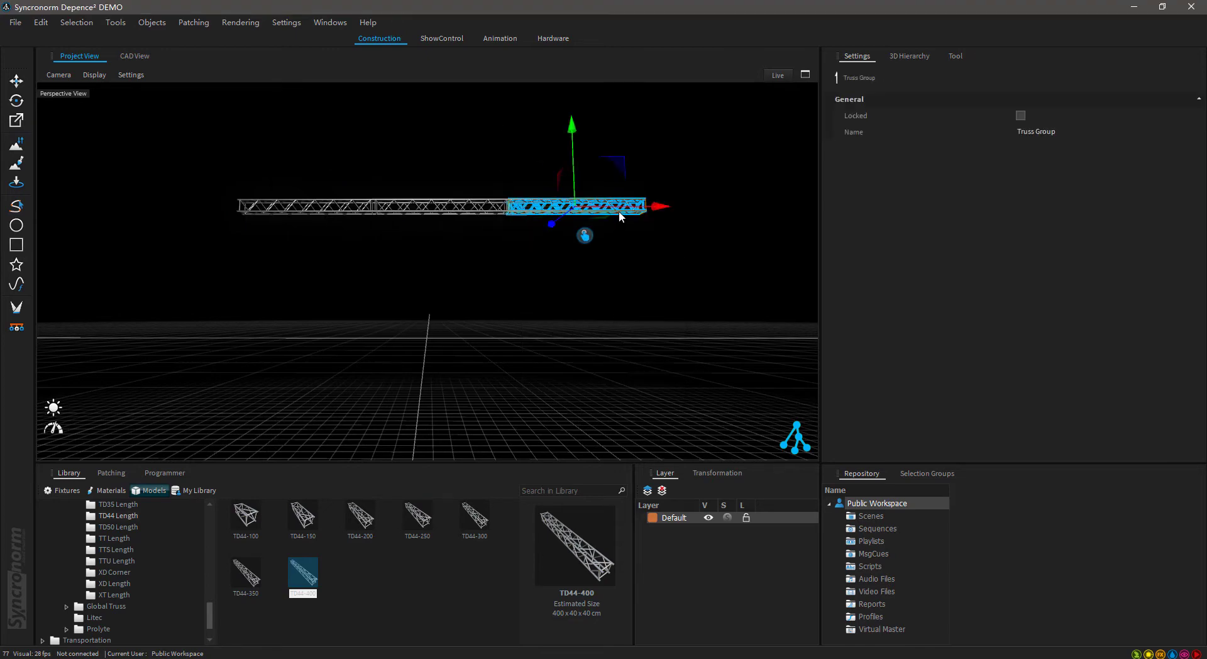
click(465, 211)
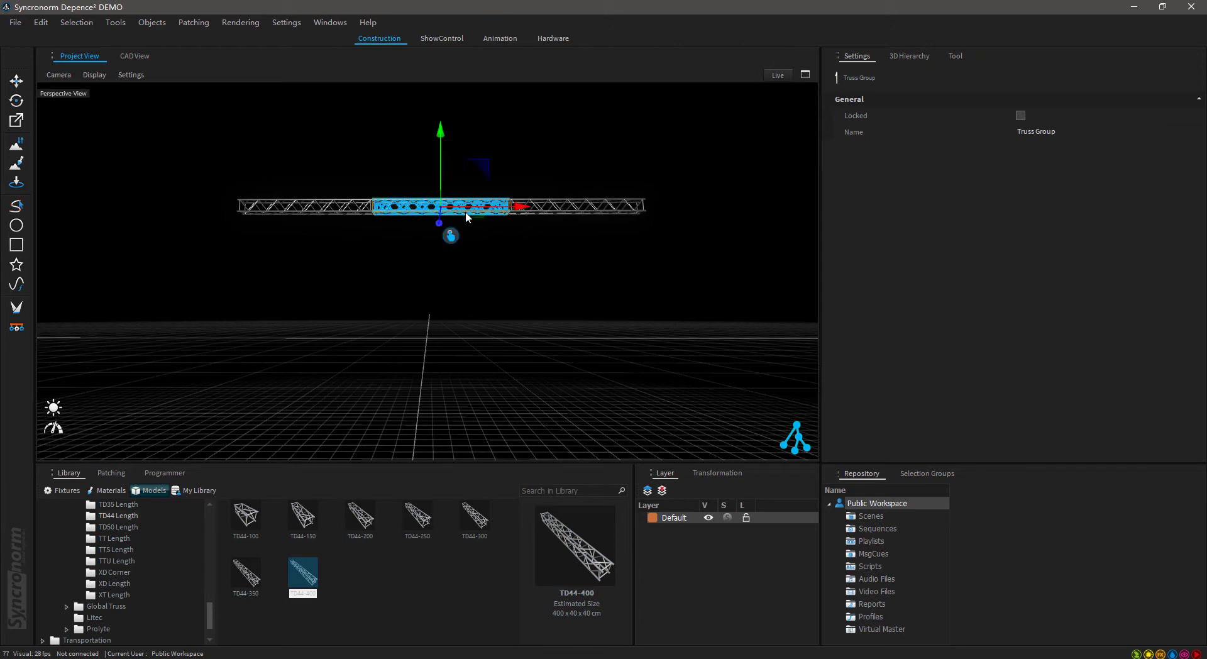
click(336, 210)
click(336, 211)
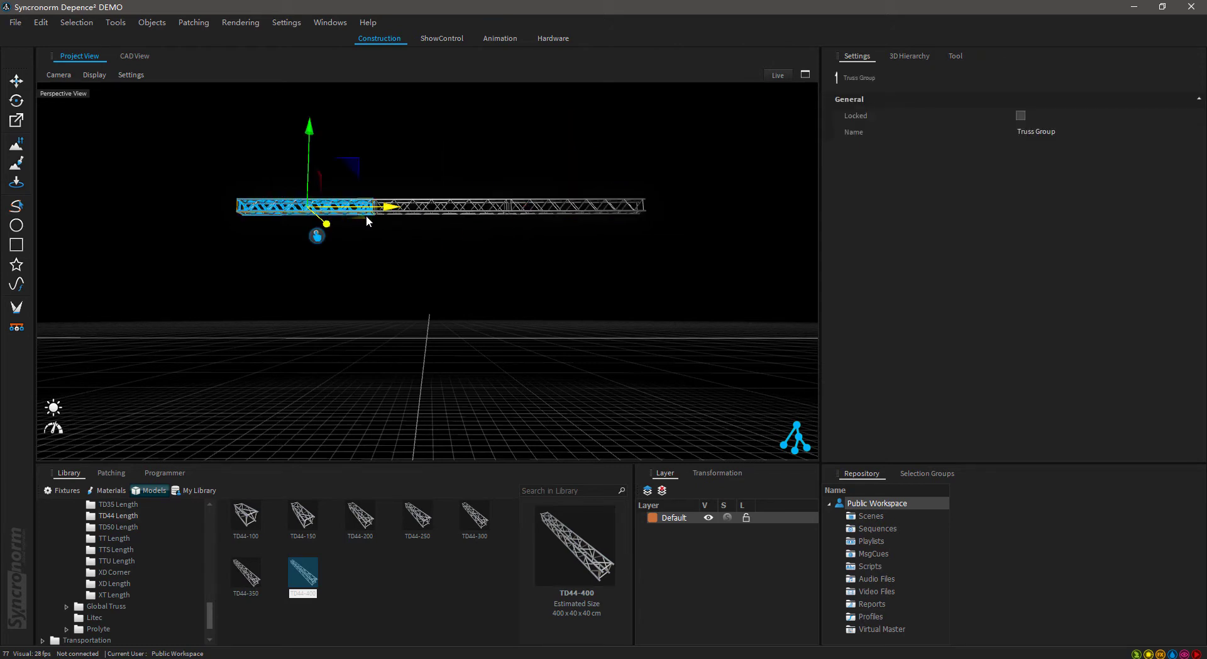
ctrl+click(461, 212)
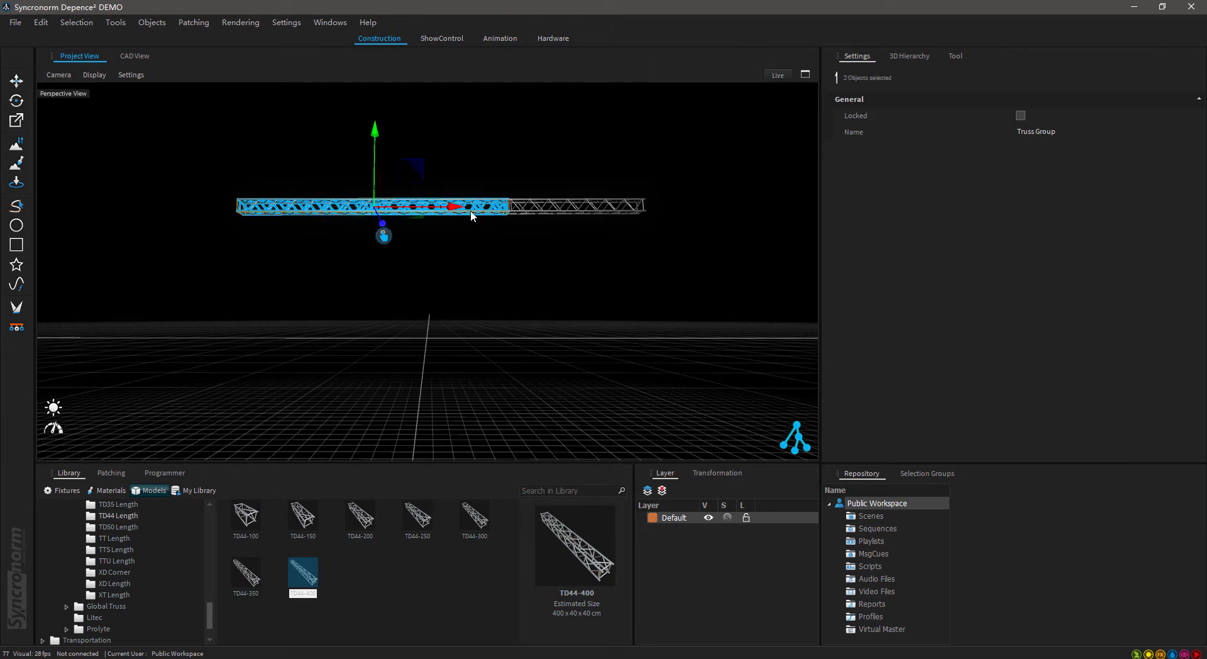
ctrl+click(553, 212)
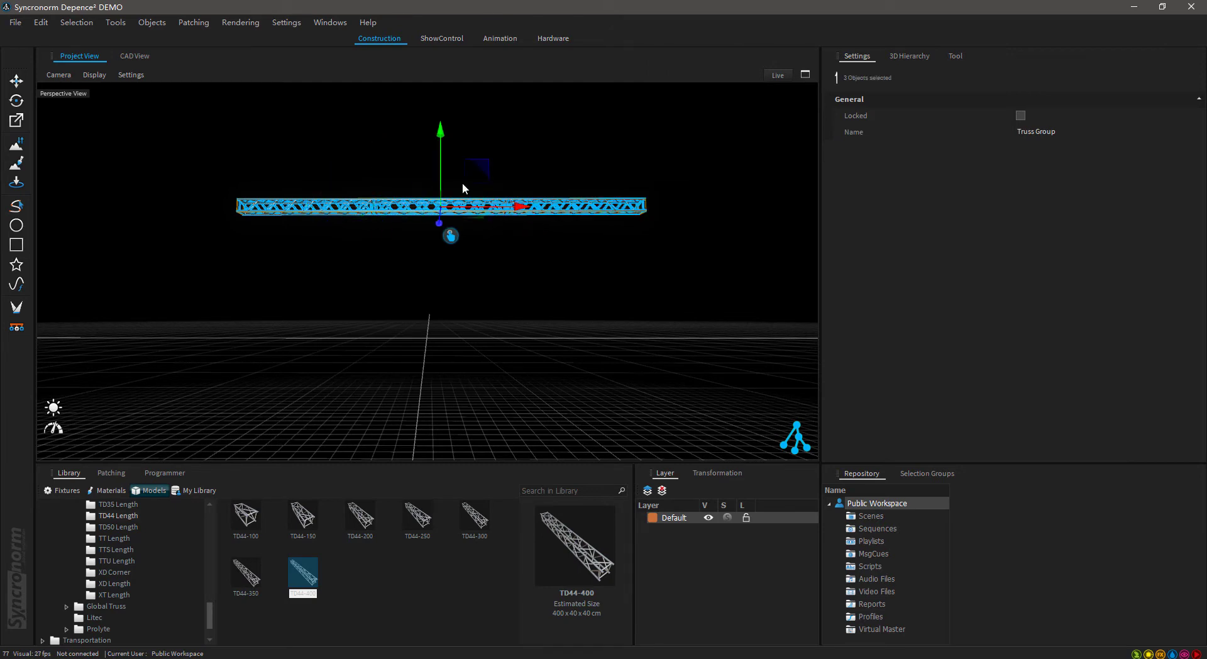
drag(440, 137, 441, 121)
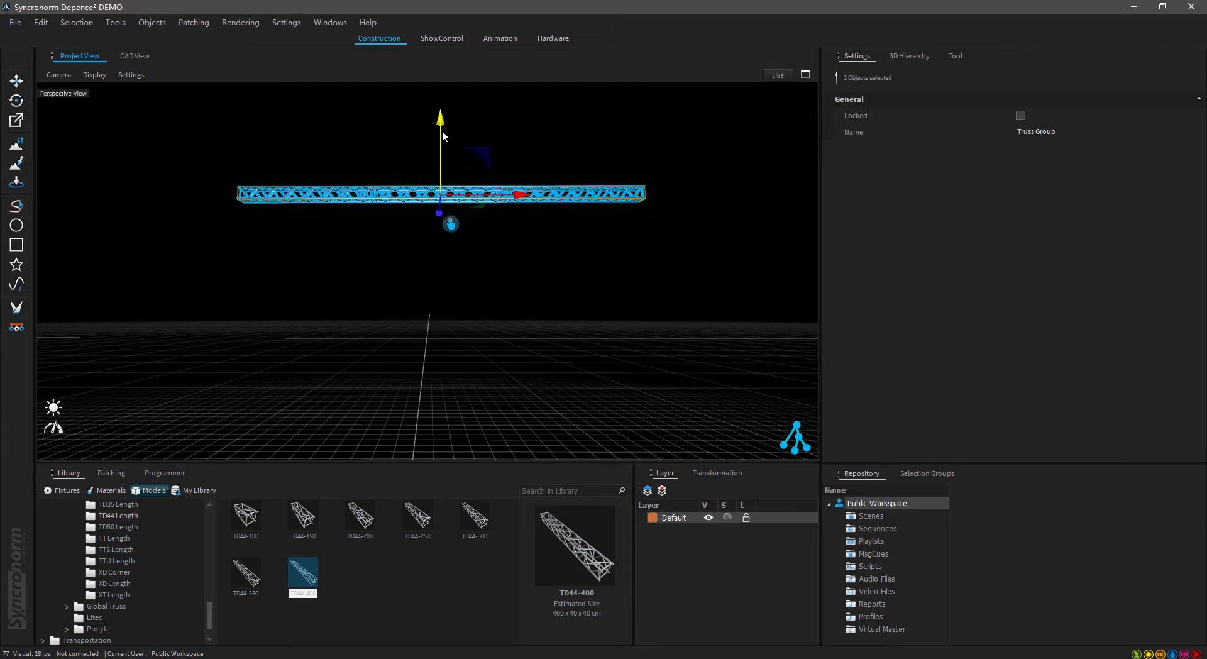
Place a Generic Laser RGB 10W fixture under the left end of the truss row
click(63, 490)
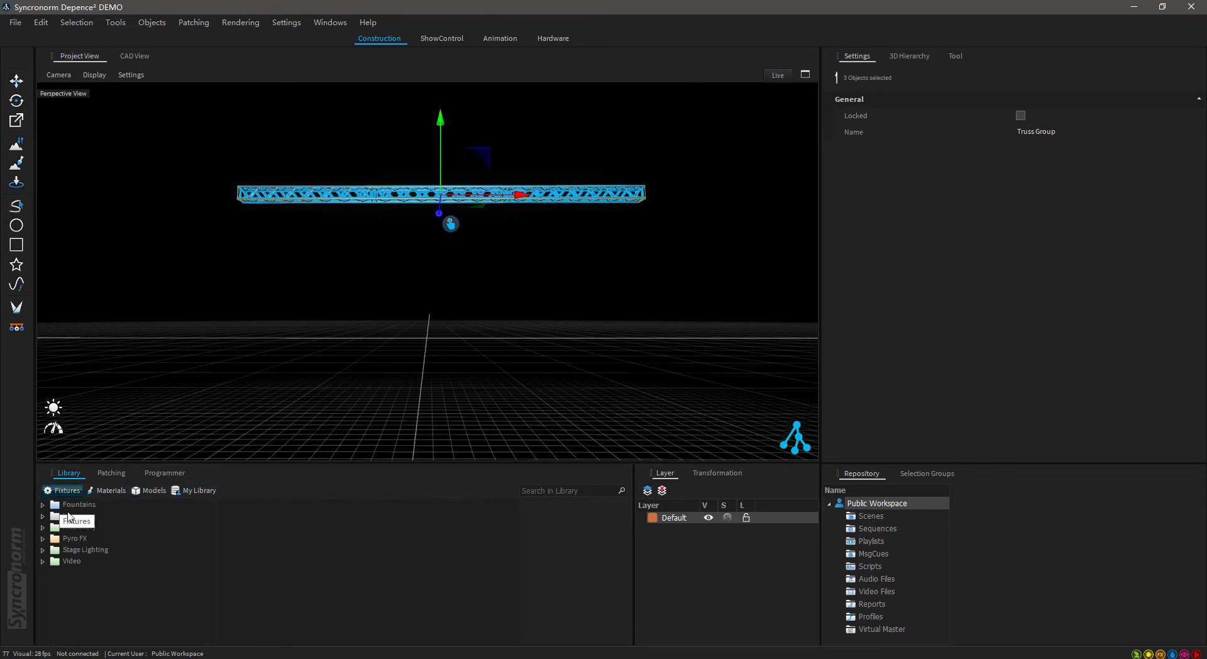
click(71, 528)
click(45, 516)
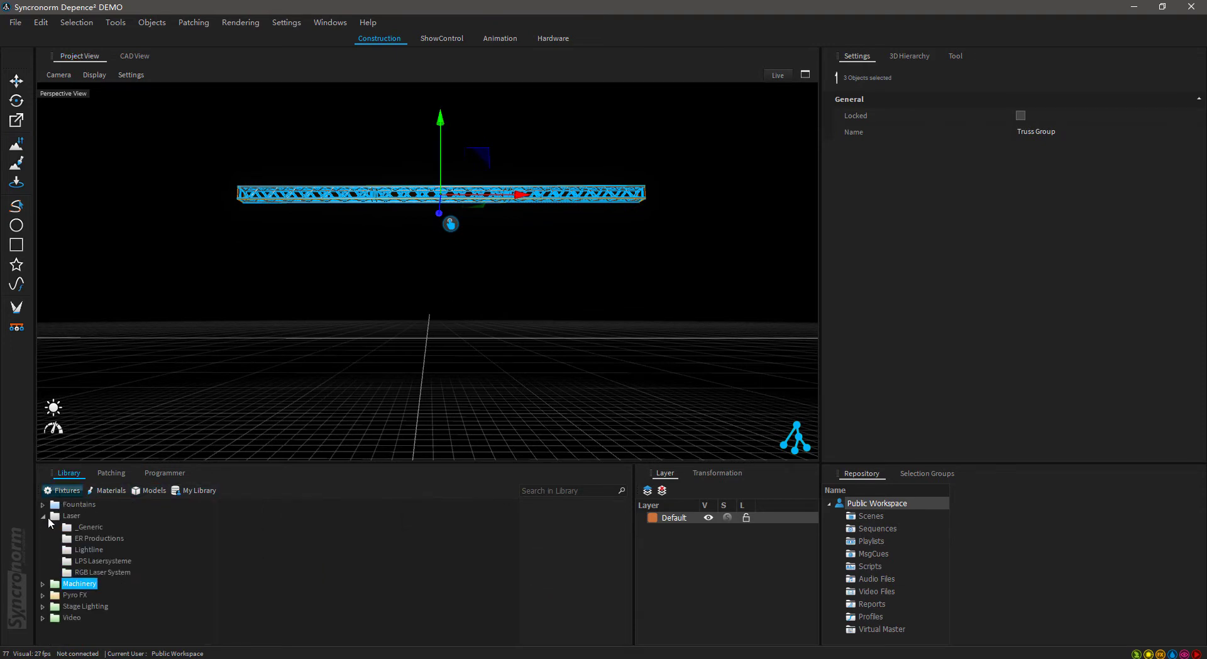
click(91, 527)
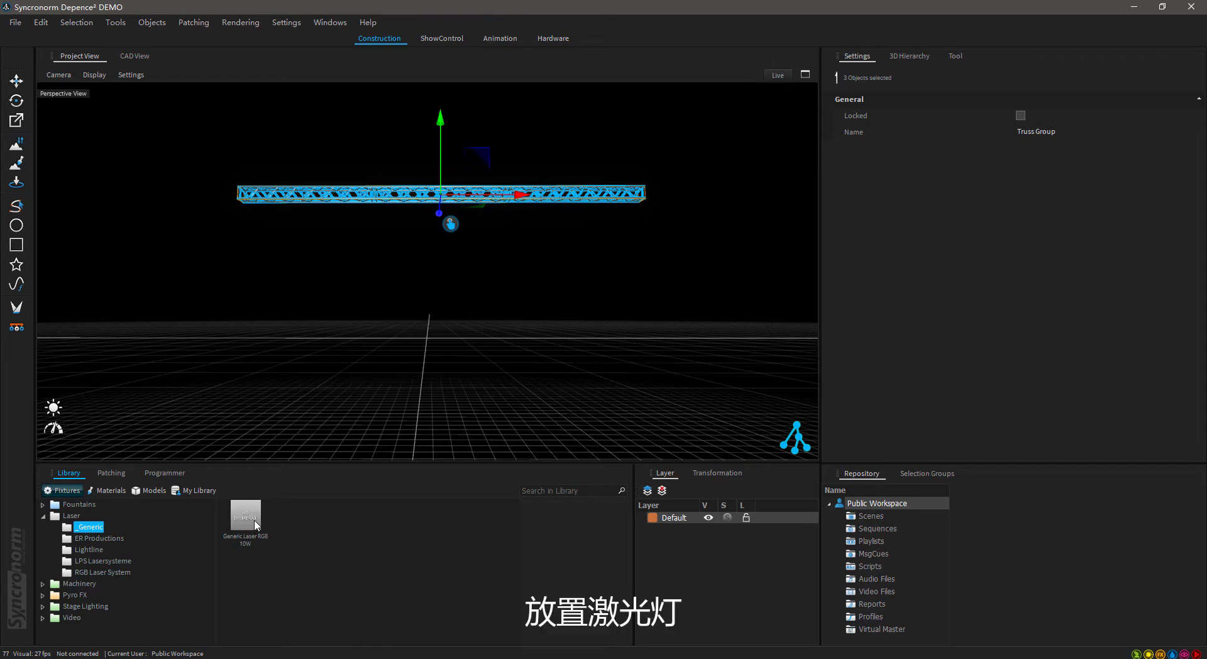
drag(255, 524, 275, 205)
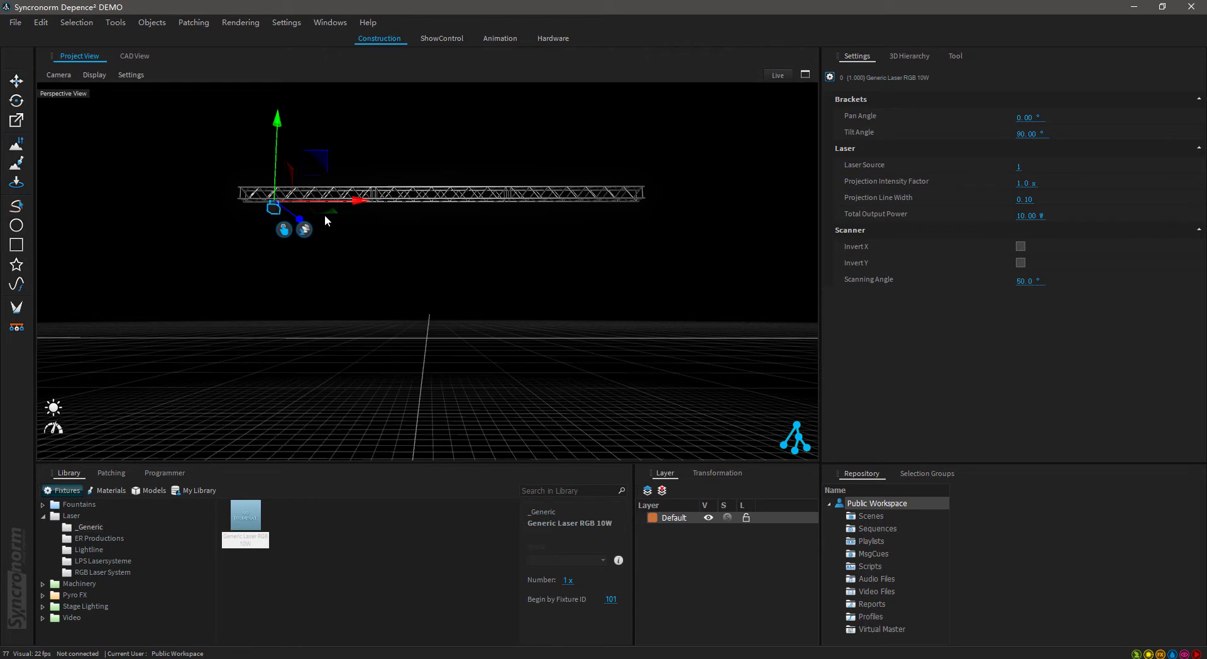
Duplicate the laser with 3 copies offset along X so the fixtures are spread evenly under the truss row
right_click(273, 209)
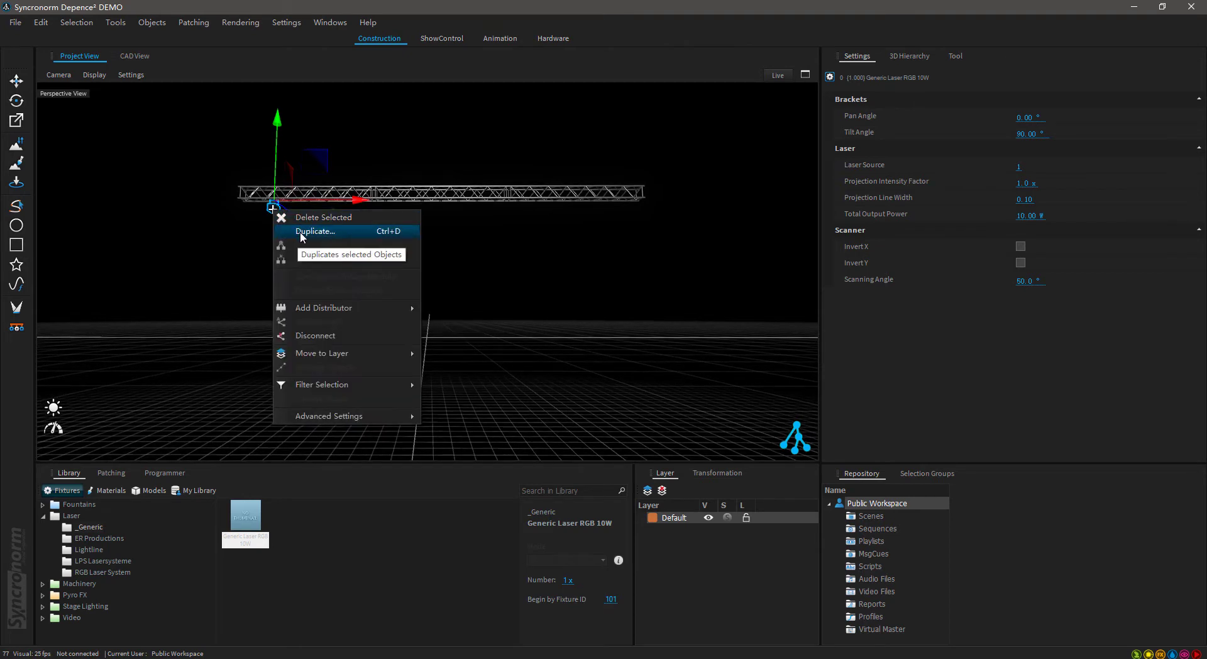
click(303, 236)
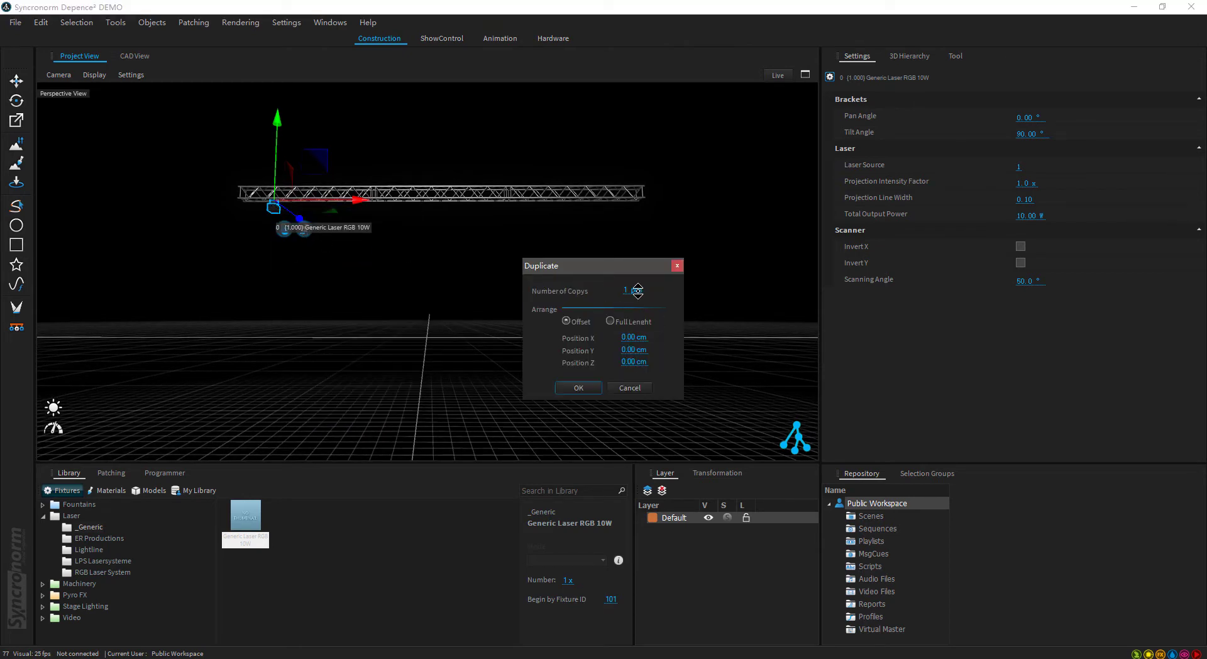
drag(638, 291, 639, 286)
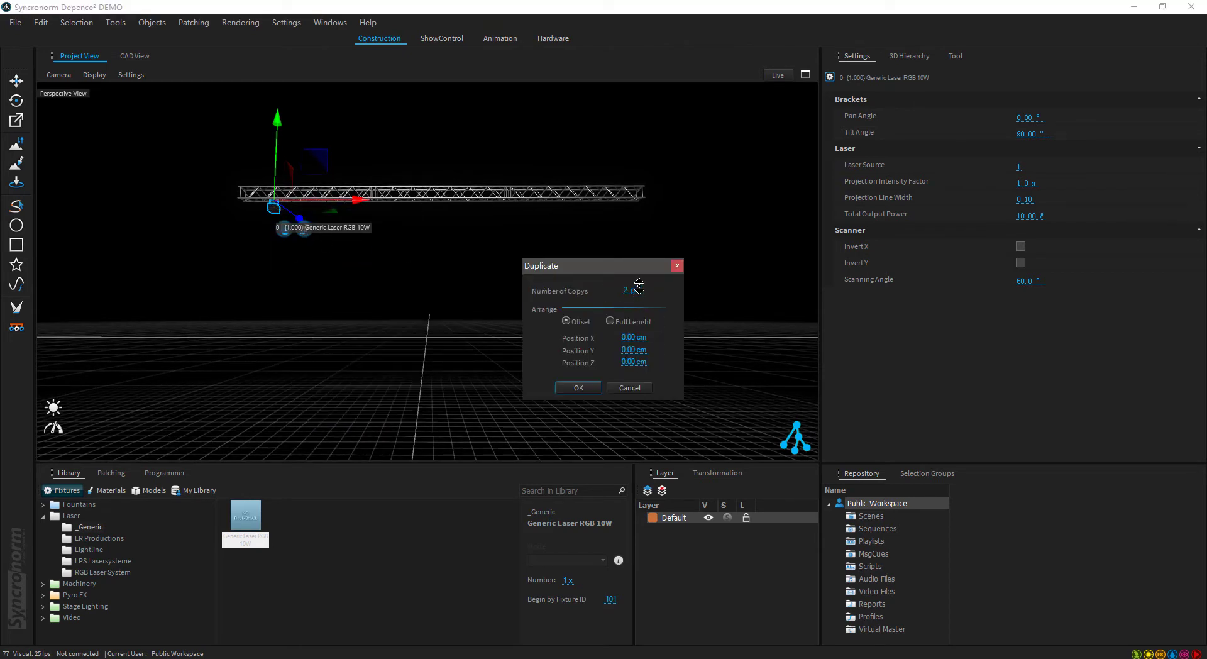
click(635, 336)
text(100)
click(588, 390)
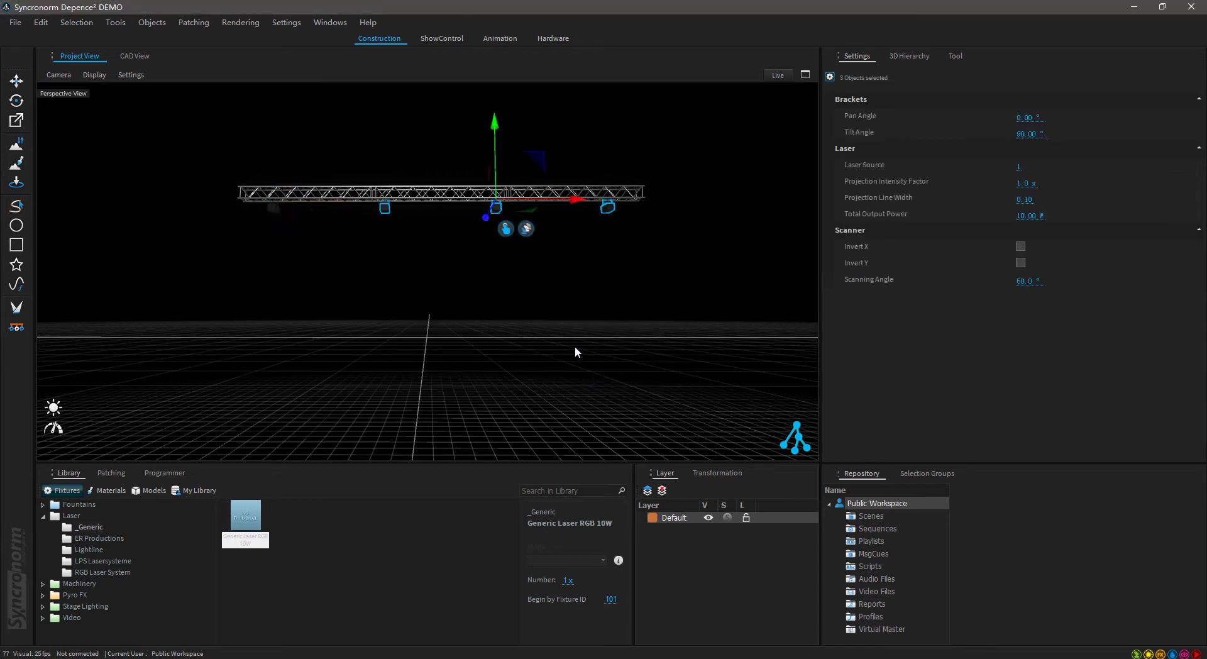
Set the laser source number of the second laser from the left to 2
click(273, 208)
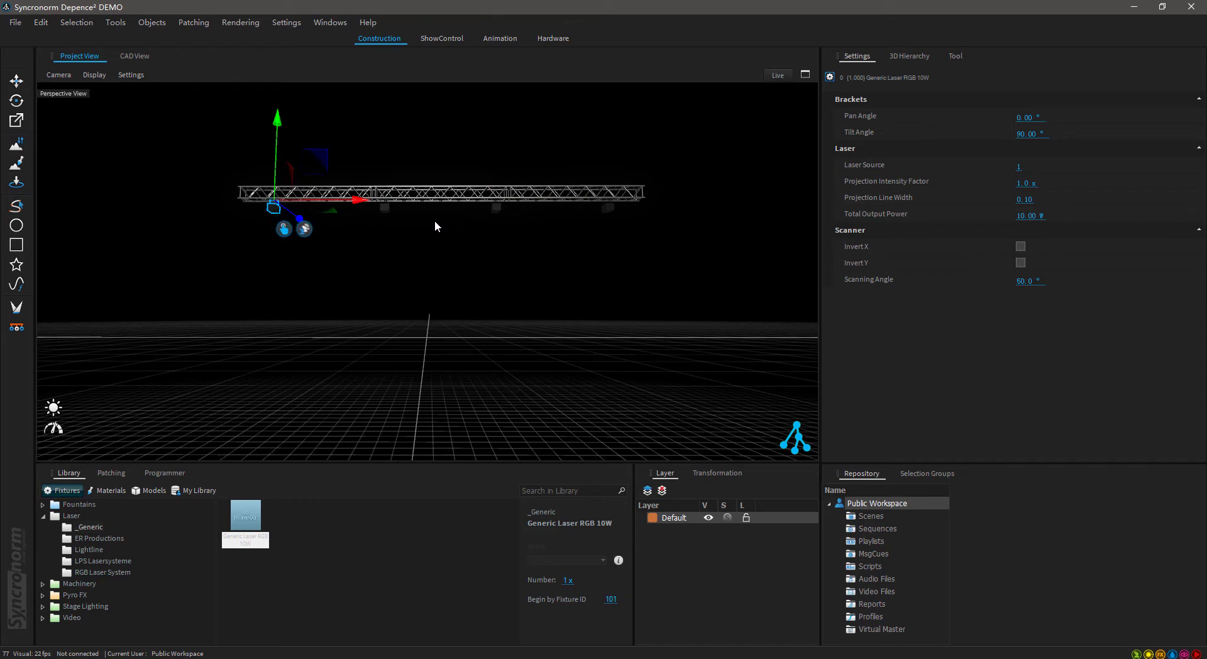
click(385, 213)
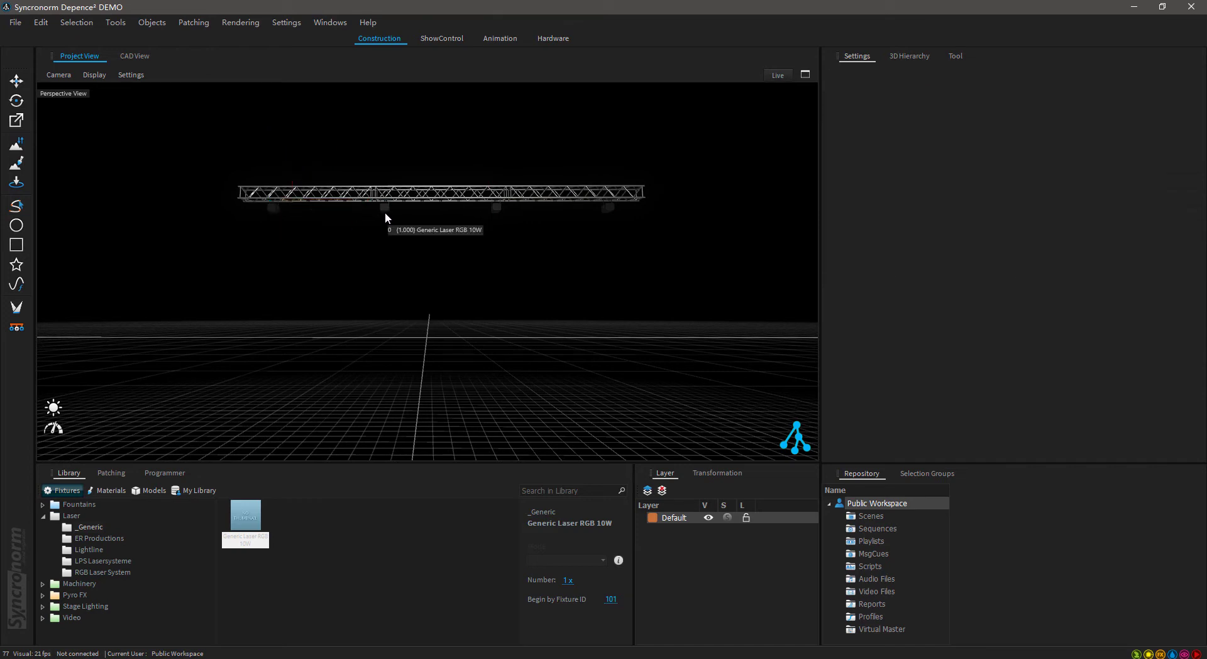
click(385, 207)
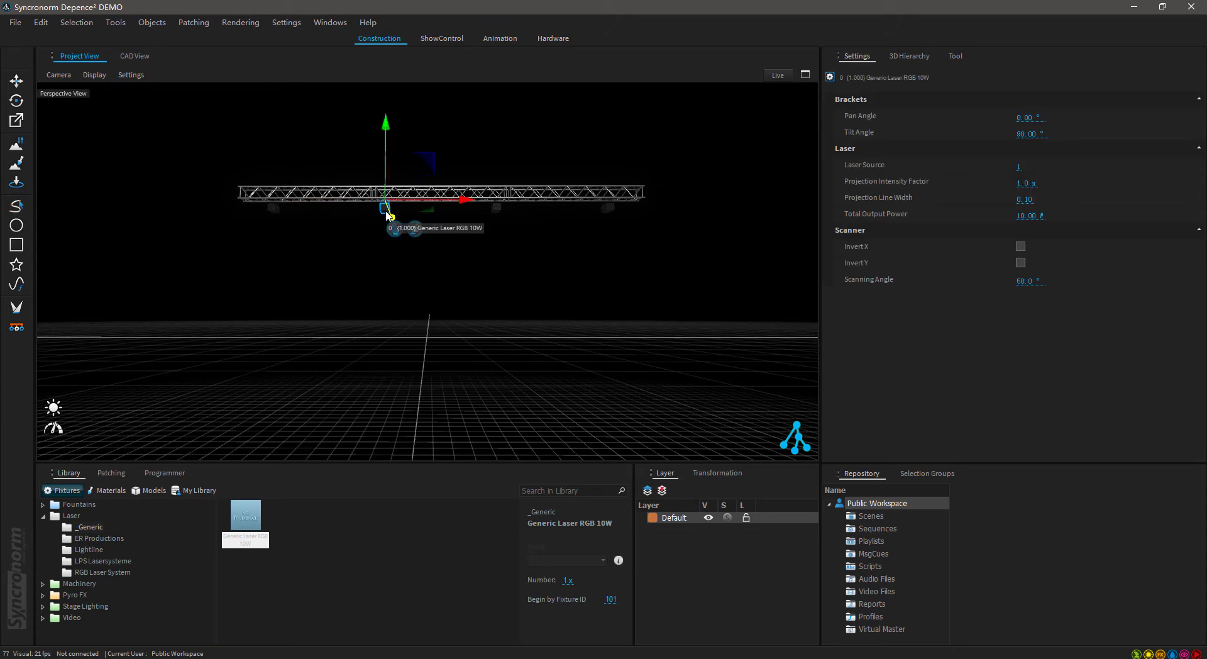
click(1024, 165)
drag(1024, 165, 1029, 162)
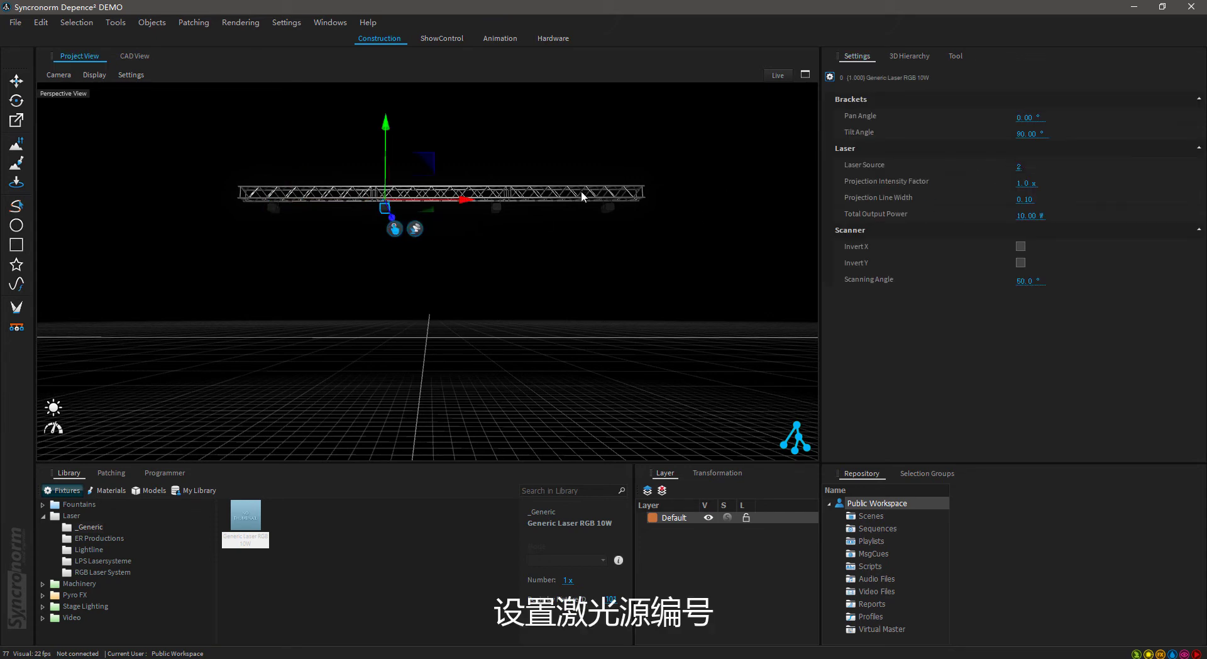
Set the laser source number of the third laser from the left to 3 and of the fourth laser to 4
click(500, 205)
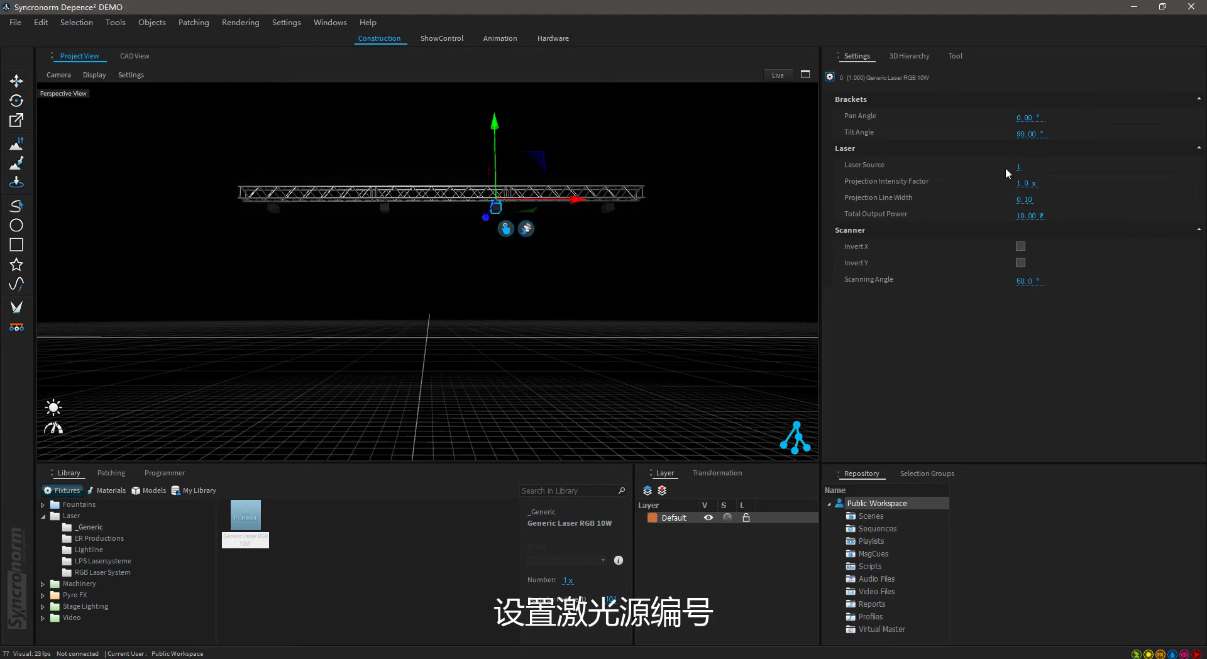
drag(1028, 165, 1029, 161)
click(611, 206)
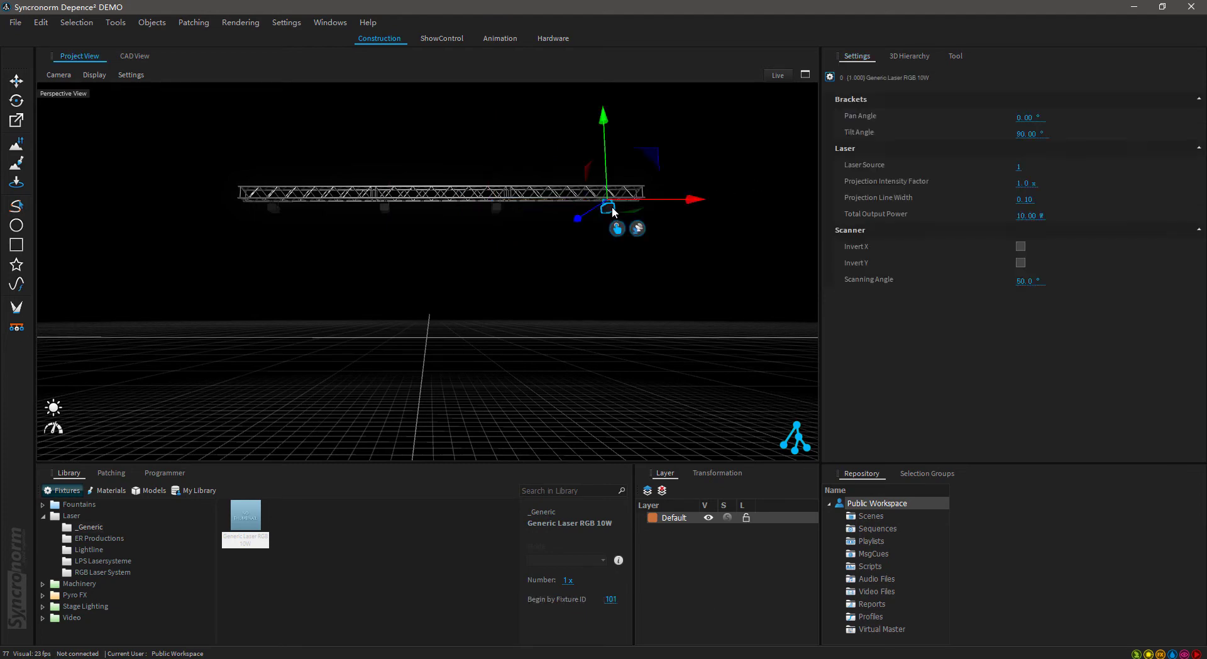
drag(1023, 167, 1031, 157)
Select all four lasers under the truss together and set their tilt angle to 66.10°
click(276, 210)
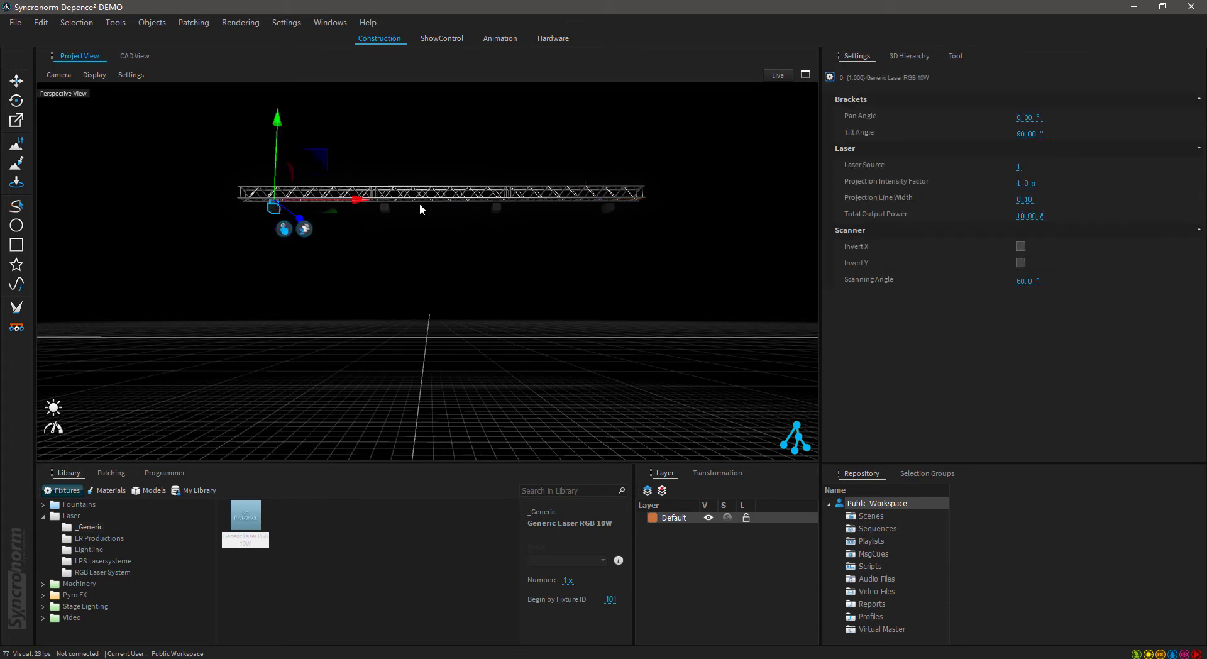
ctrl+click(386, 208)
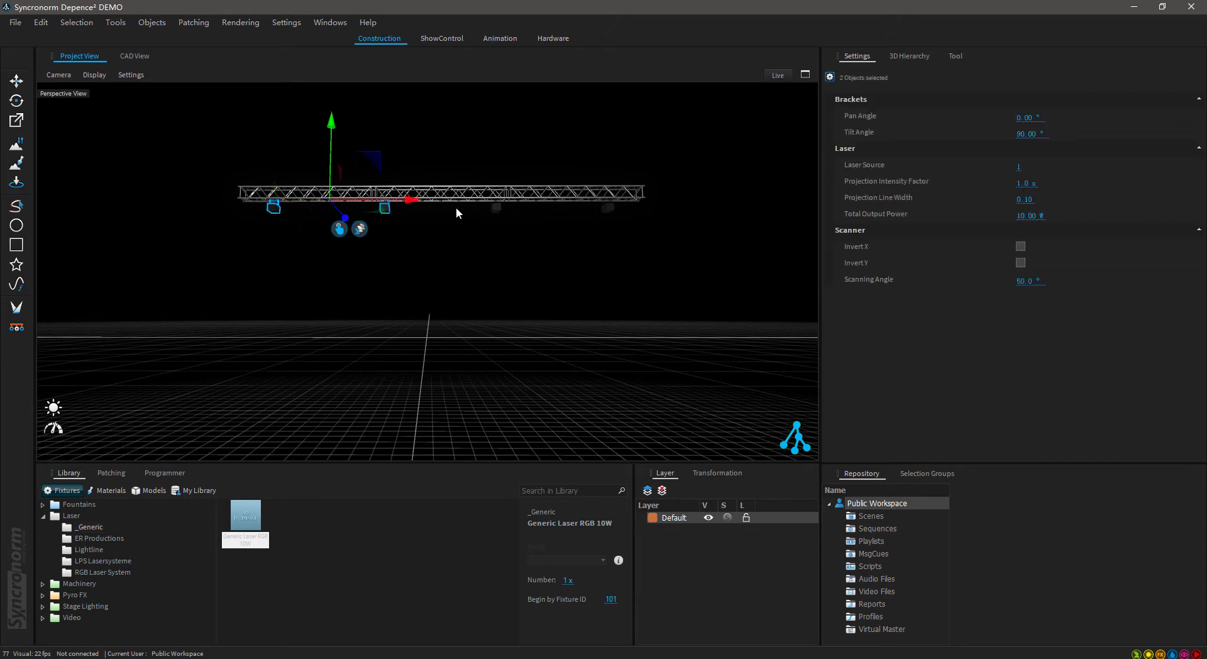
ctrl+click(495, 206)
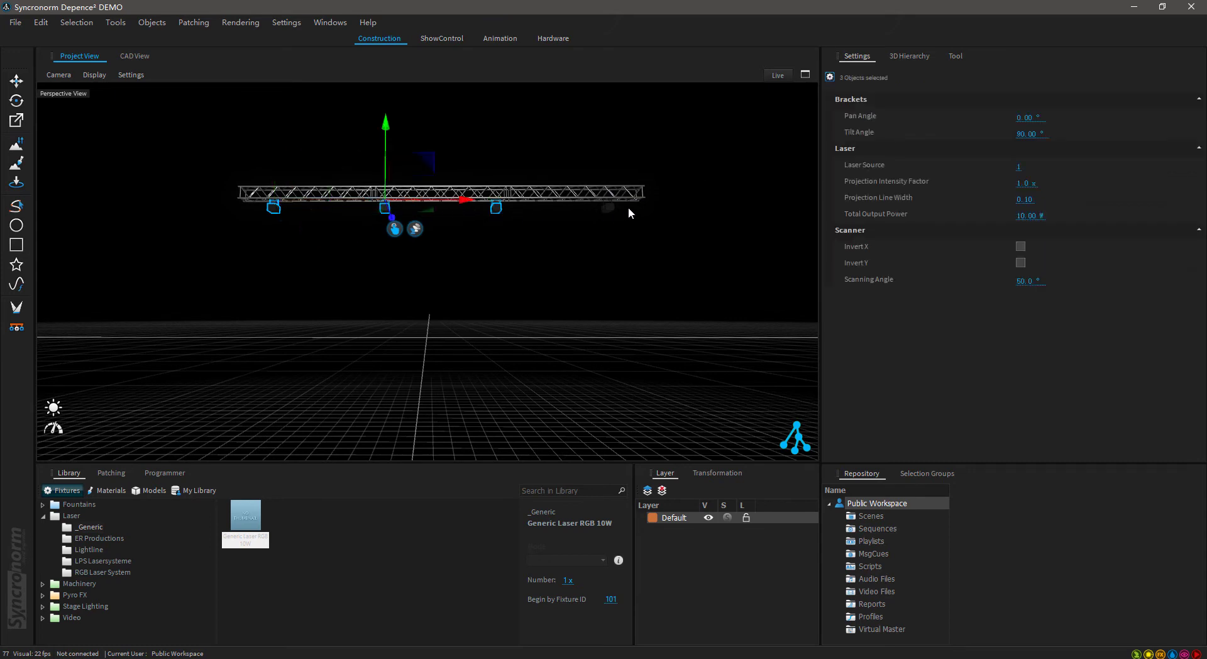
ctrl+click(608, 209)
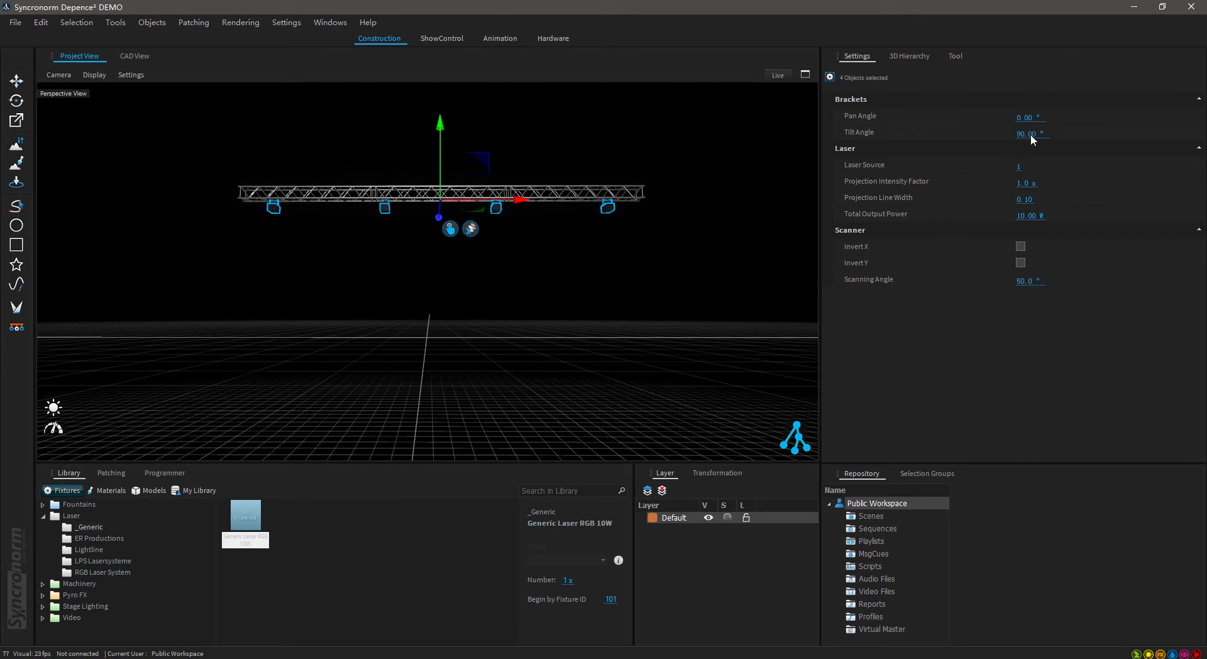
drag(1031, 138, 1030, 143)
Switch to BEYOND and enable visualization via external software
click(128, 658)
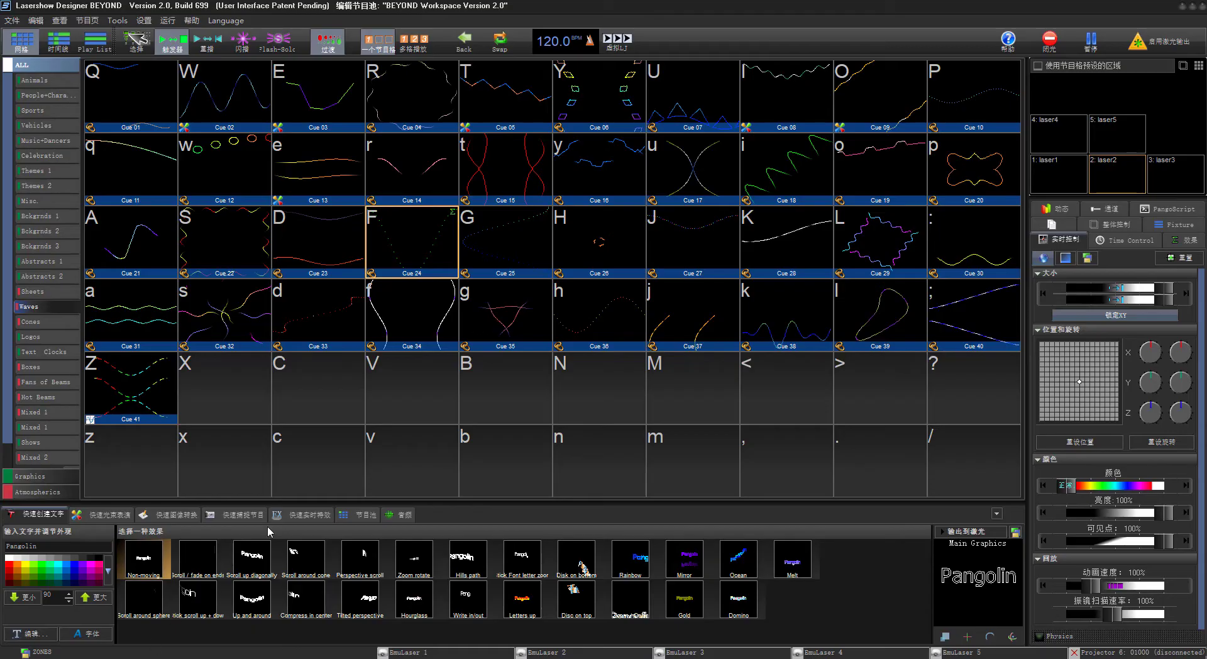
click(59, 20)
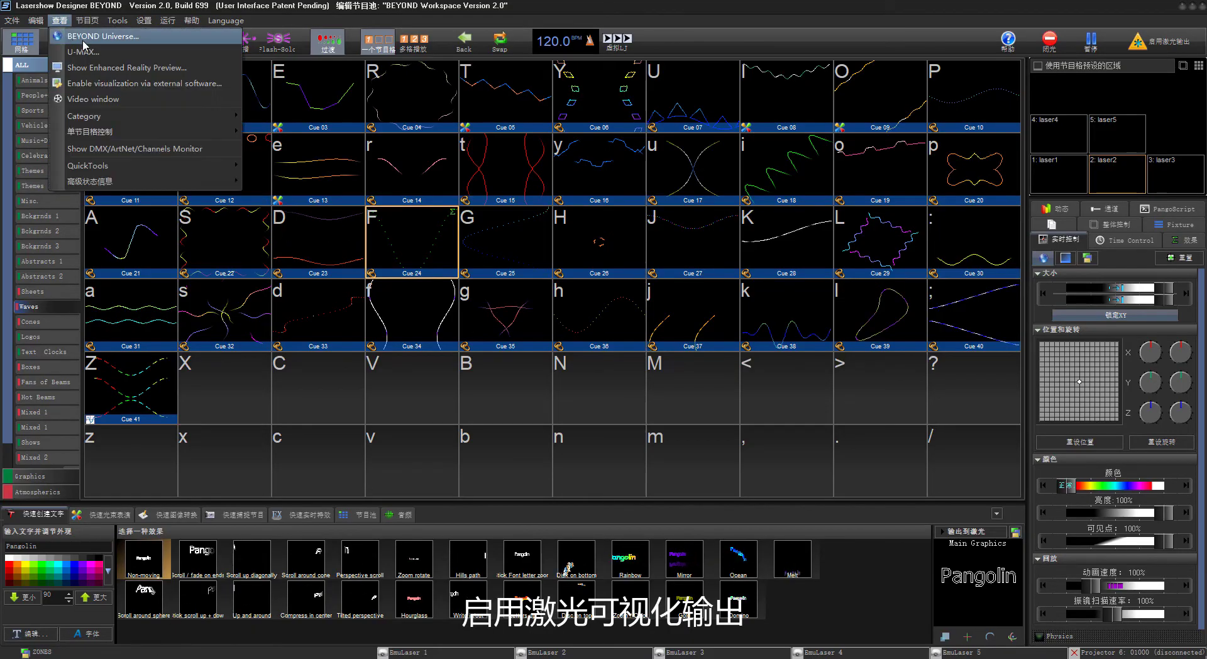
click(92, 86)
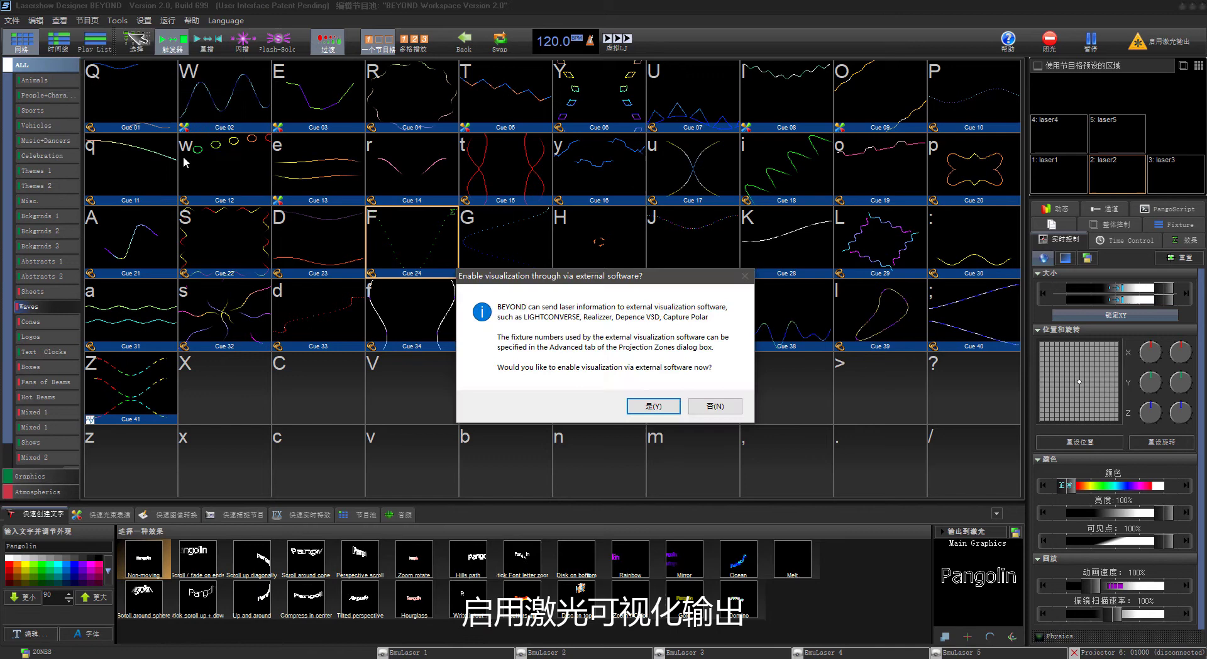
click(653, 406)
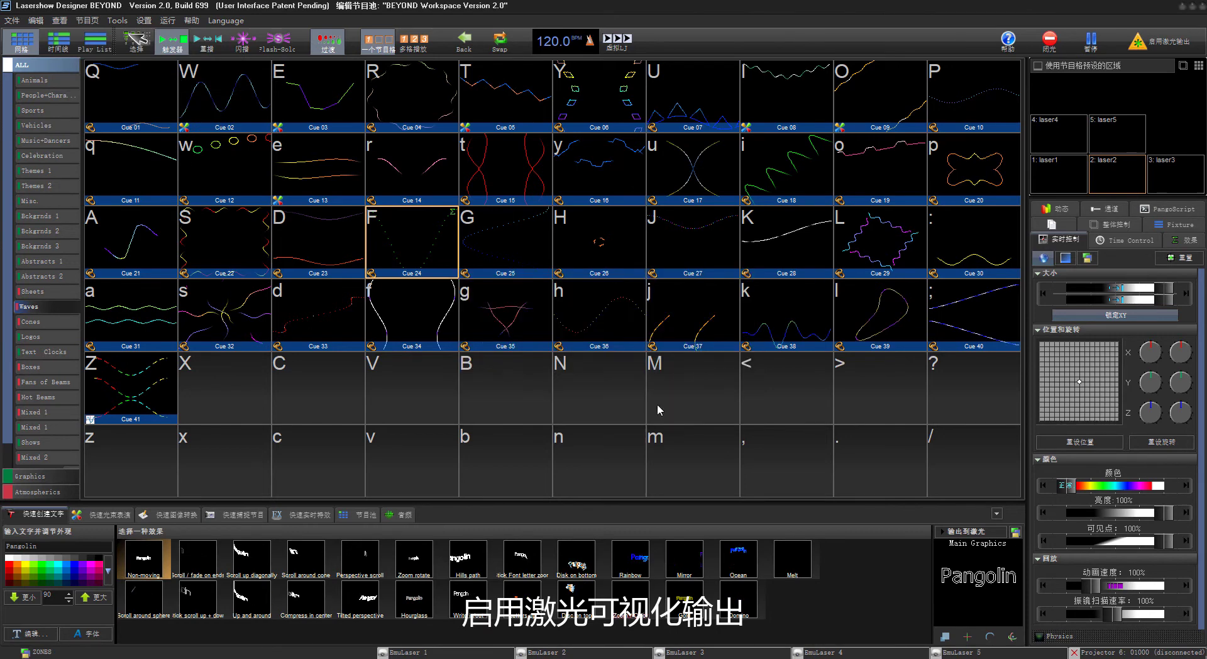
Match the projection zones' external visualization fixture numbers to the laser sources, with fixture 4 for laser4, and accept the zone settings
click(144, 20)
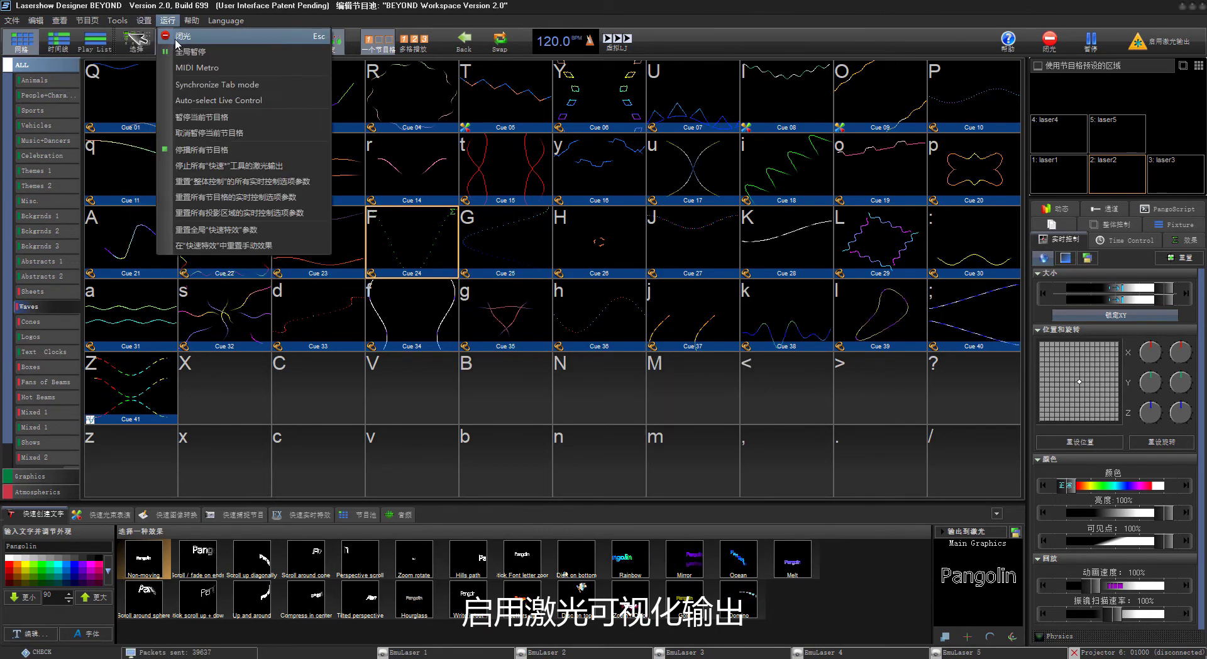
click(167, 52)
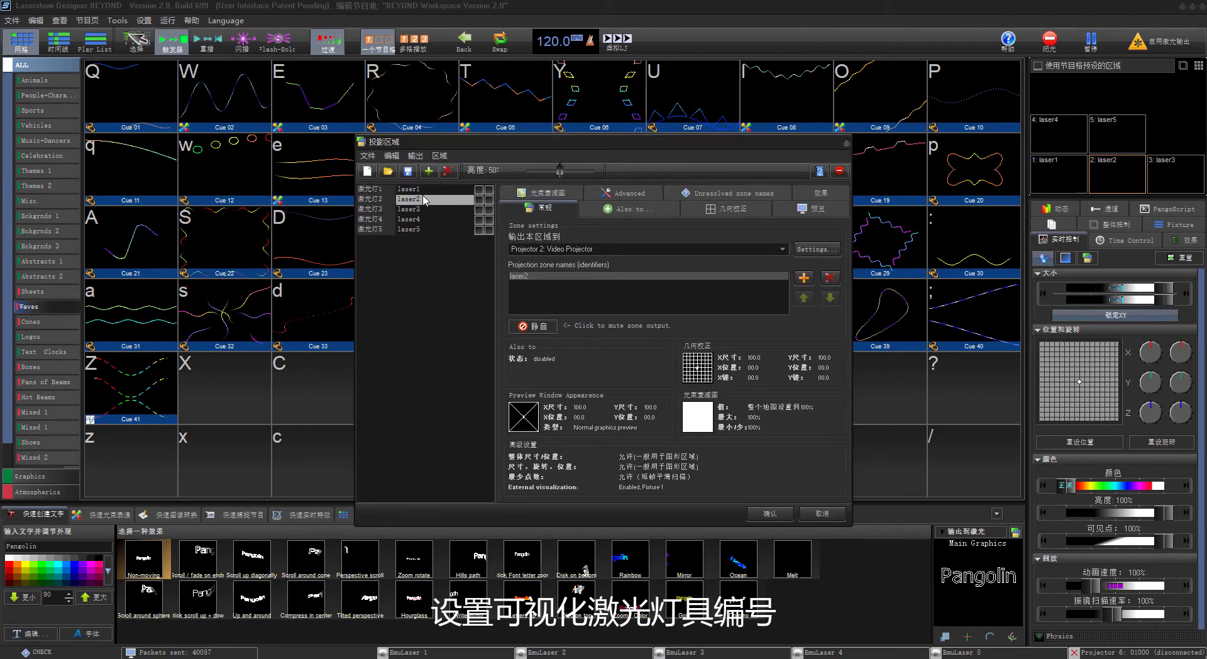
click(604, 194)
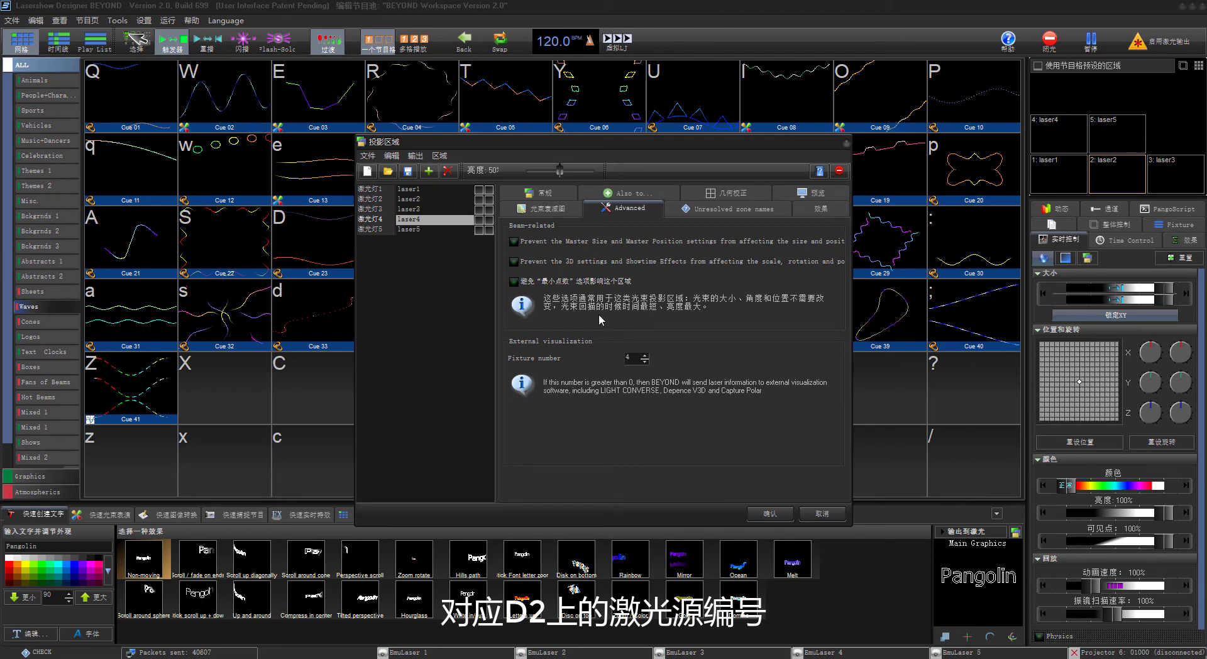
click(765, 515)
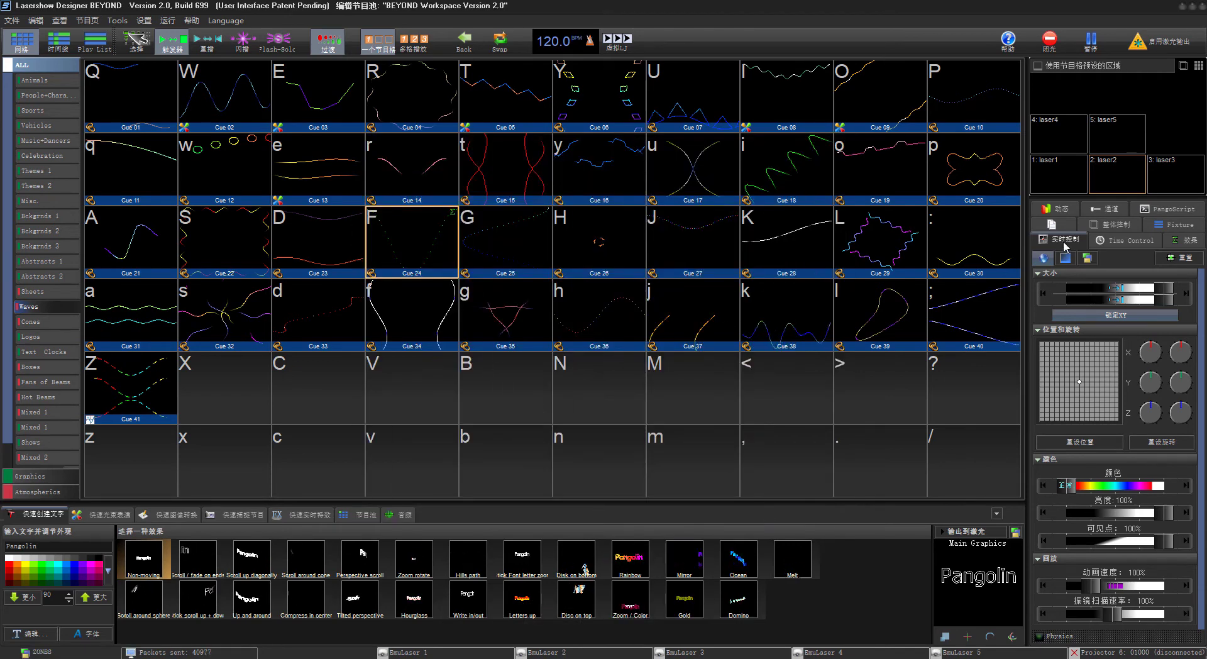
Leave only laser1 as the active projection zone and place the restored BEYOND window beneath the Depence 3D view
click(1119, 177)
click(1164, 179)
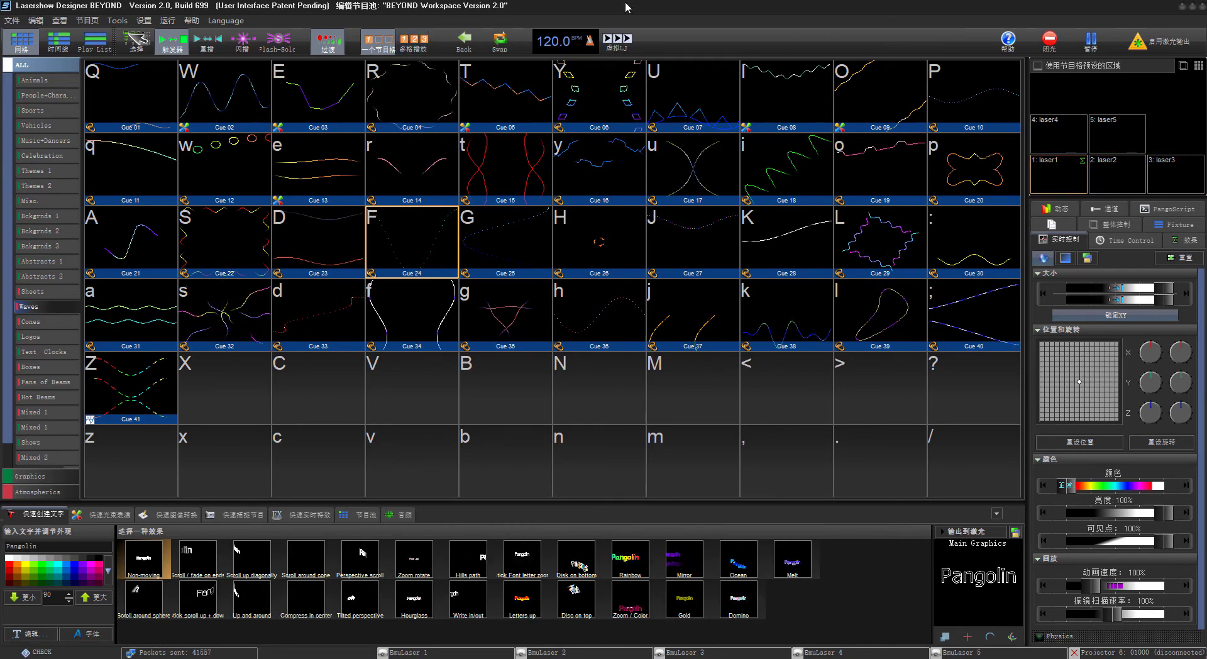
double_click(601, 9)
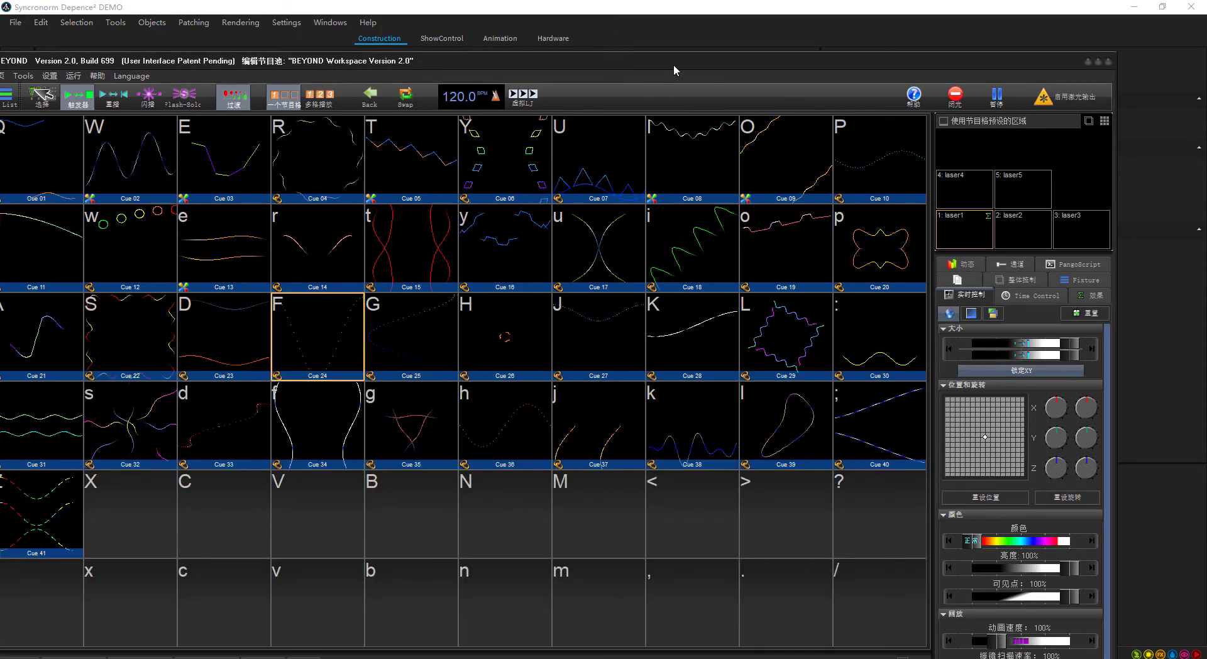
drag(673, 64, 763, 337)
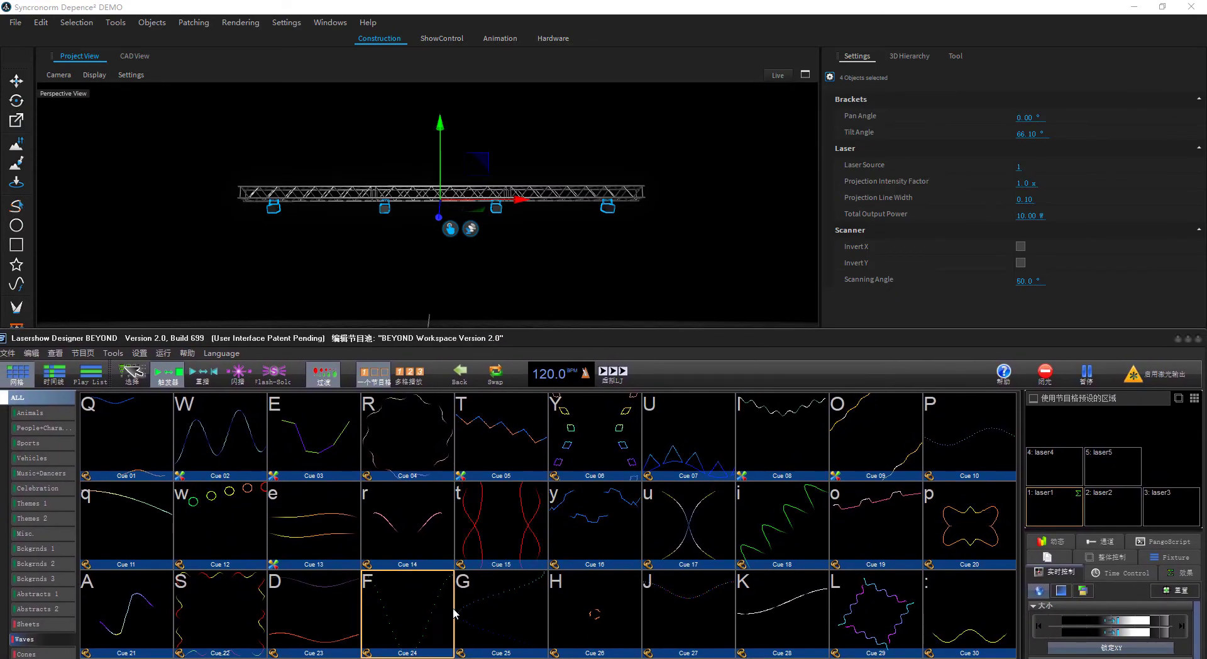
Play Cue 24 on laser1, Cue 25 on laser3, Cue 15 on laser2 and Cue 06 on laser4 simultaneously, and add Cue 27
click(420, 607)
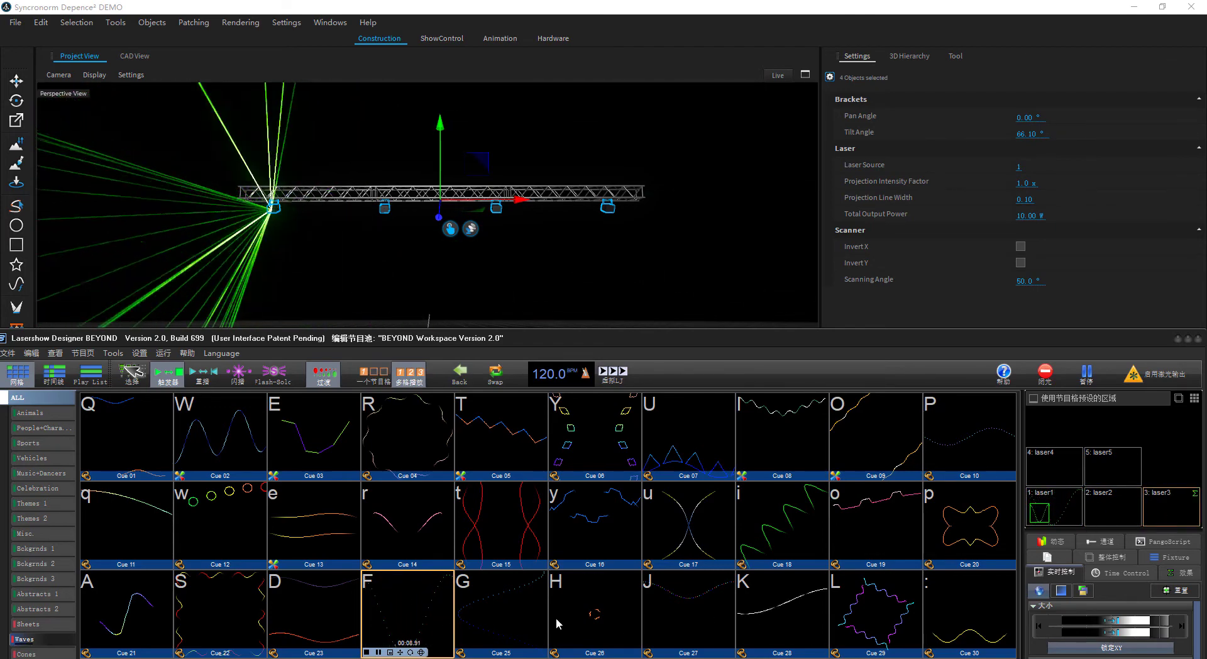
click(496, 609)
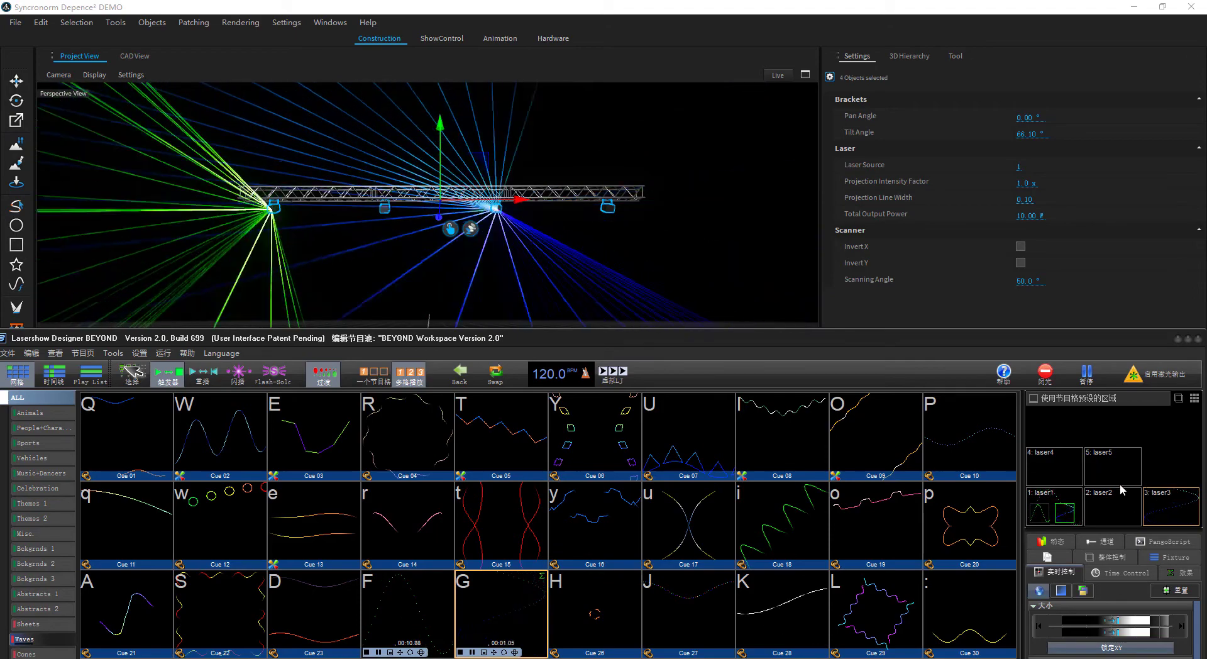
click(507, 522)
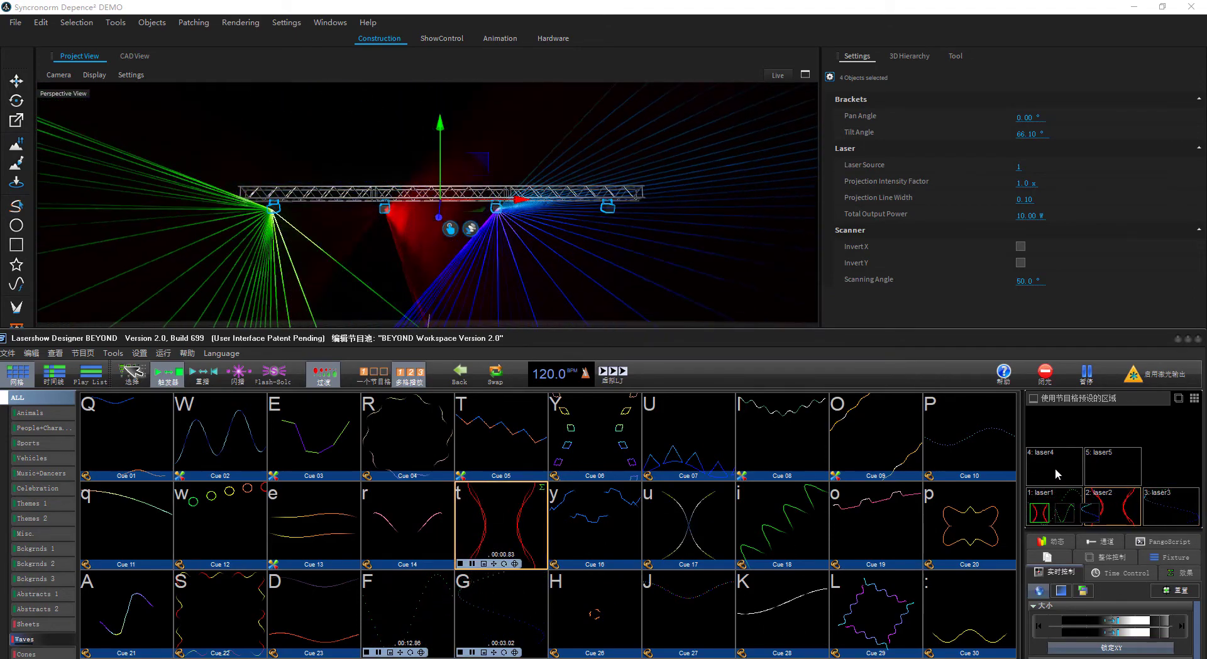
click(600, 440)
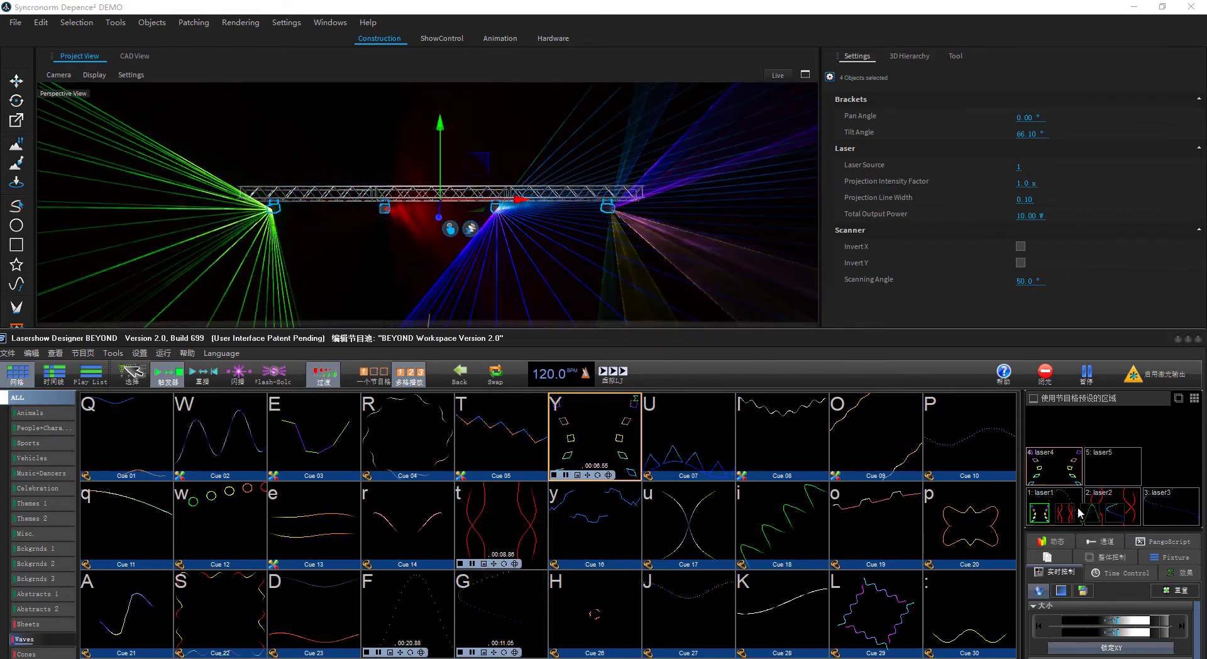
right_click(1097, 505)
click(683, 646)
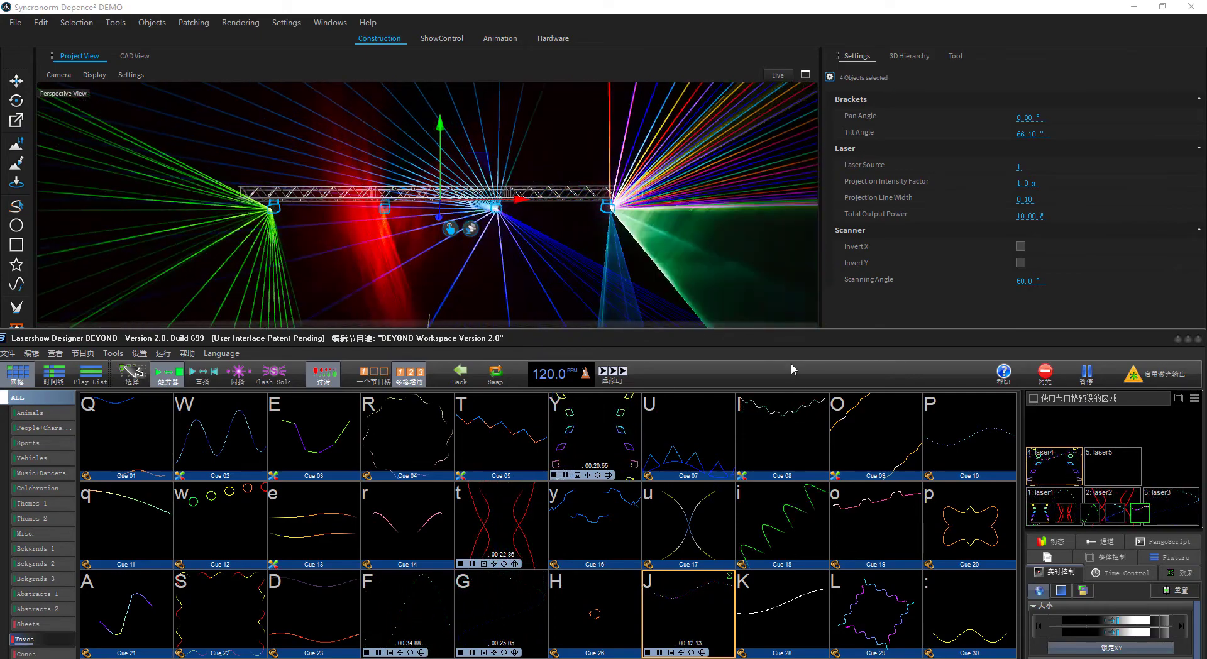
Lower the ambient light in Depence to about half and bring the BEYOND window back beneath the 3D view
drag(791, 340, 778, 503)
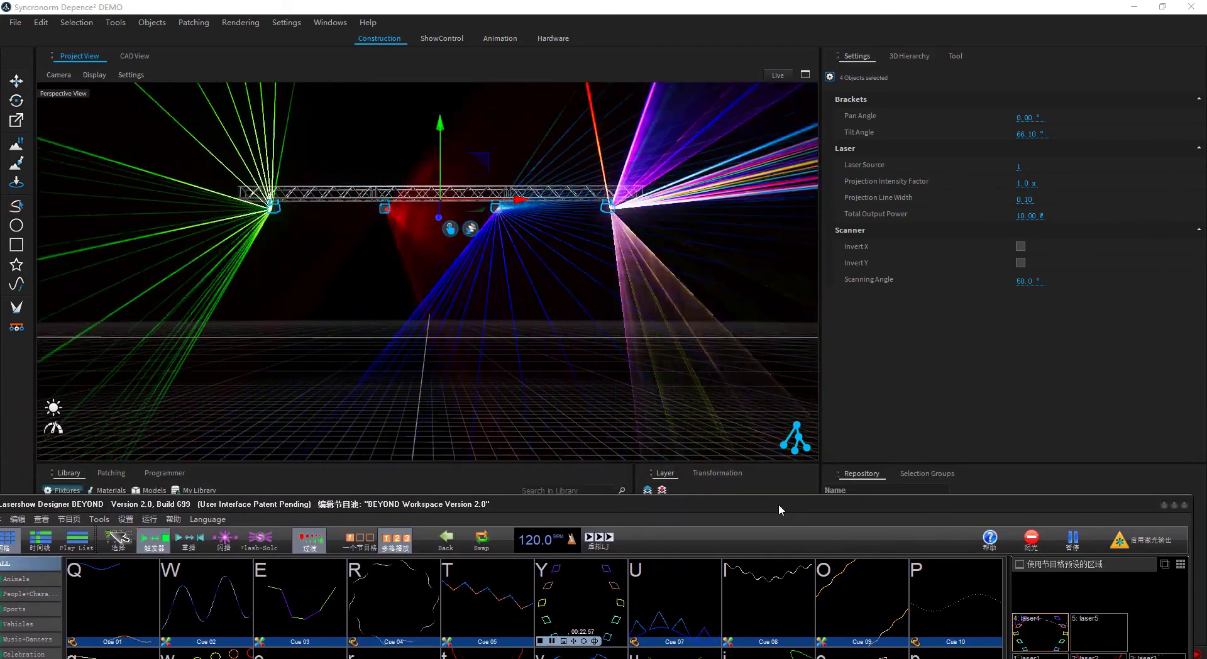
click(54, 409)
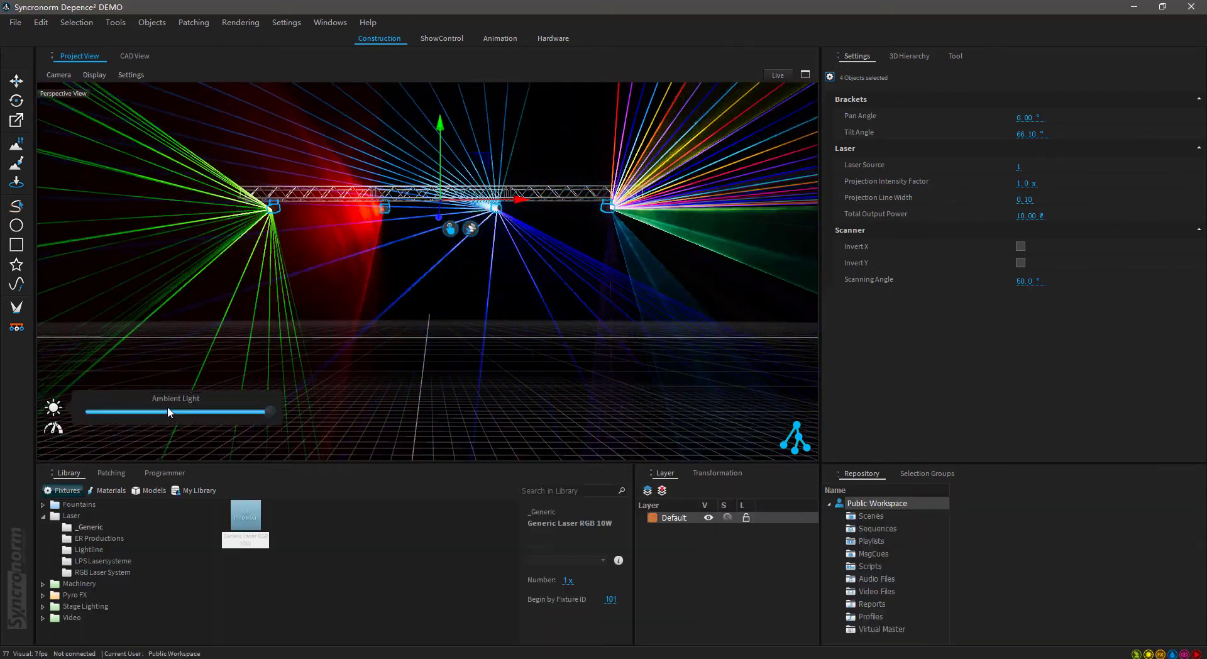
drag(254, 412, 185, 425)
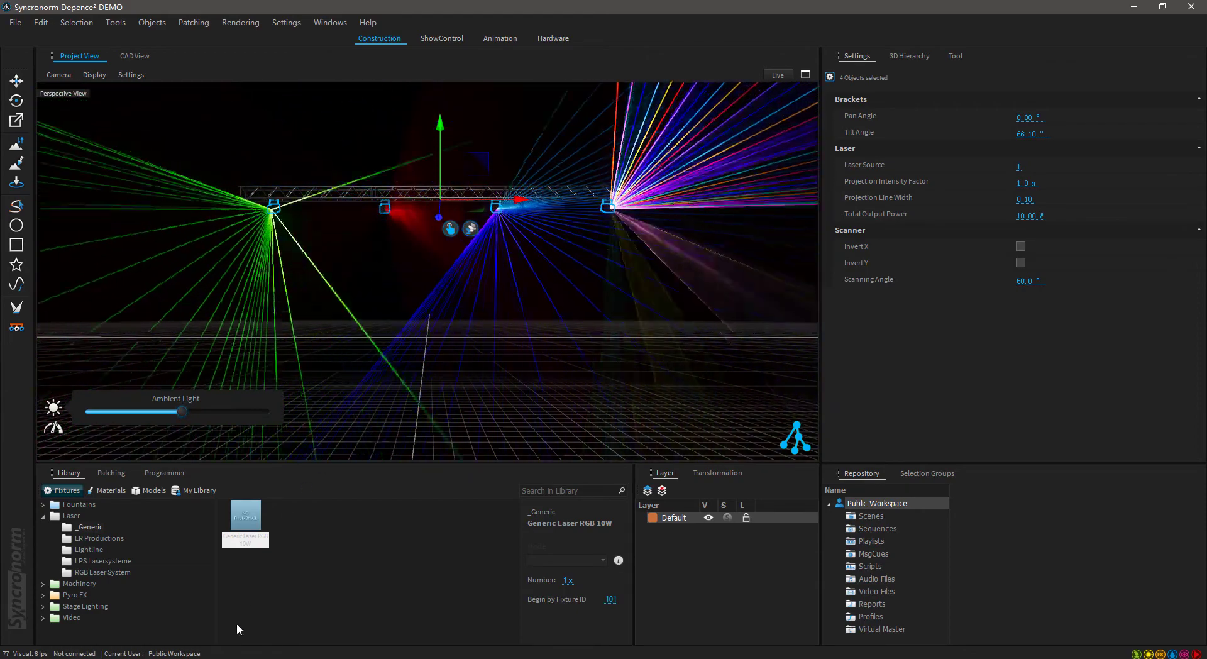
mouse_move(151, 658)
click(150, 635)
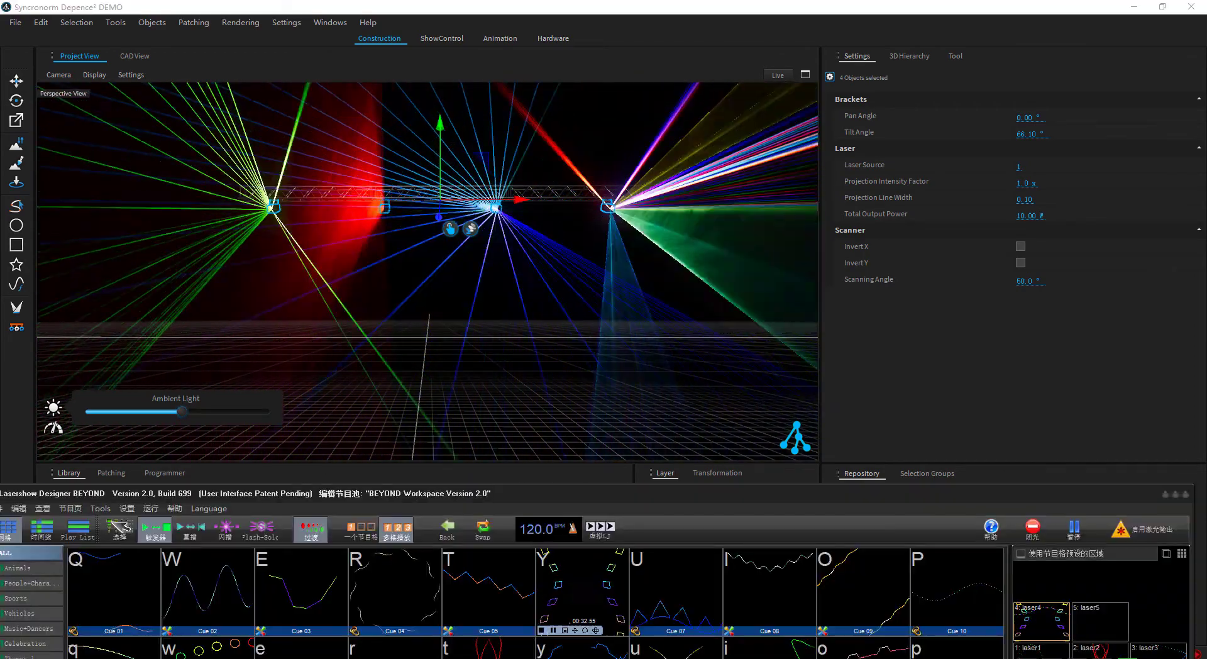
drag(579, 443, 580, 340)
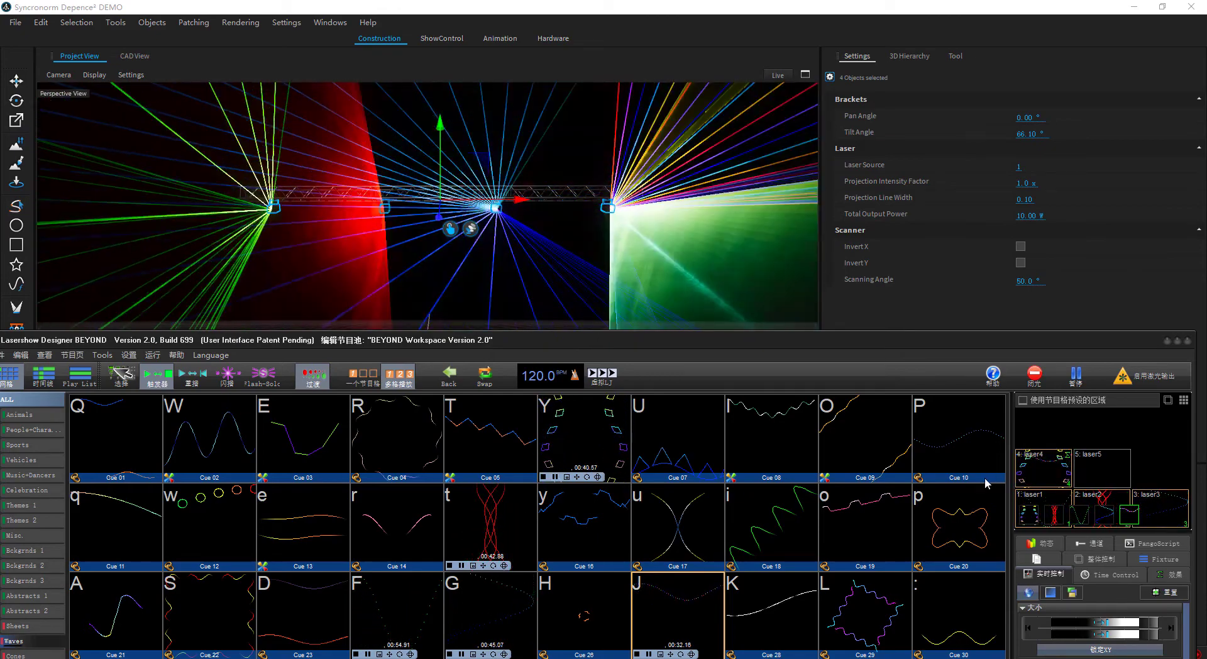
Switch BEYOND to single-cue playback and play Cue 17 on laser1 through laser4
click(666, 532)
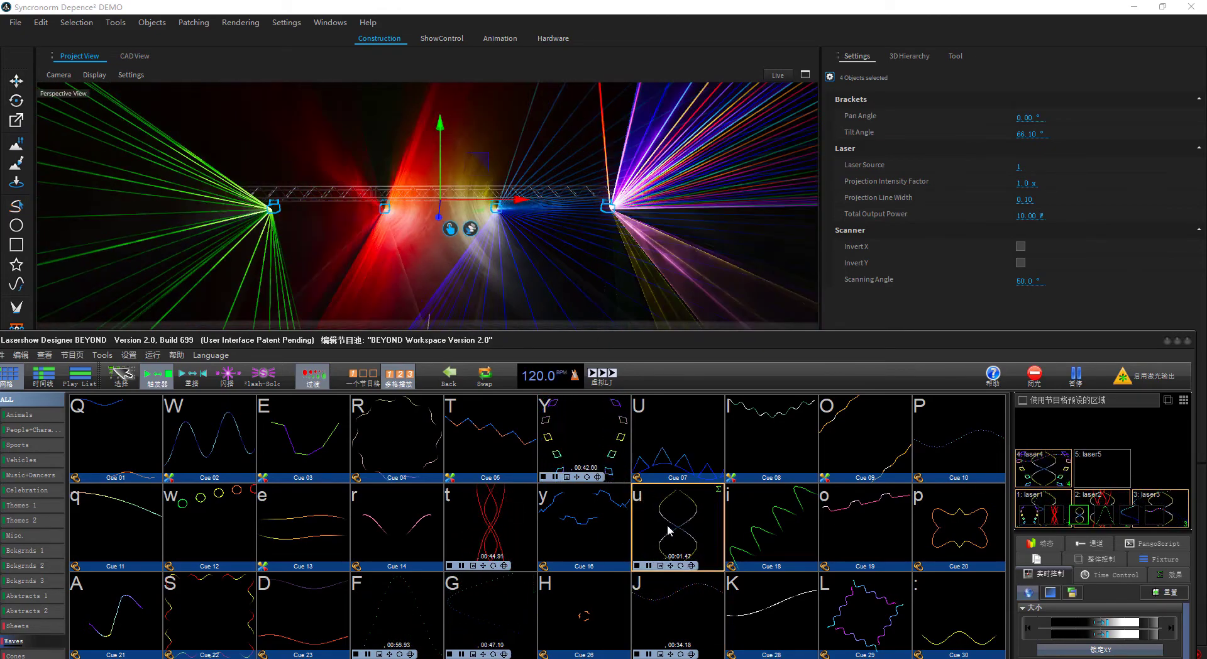
click(364, 377)
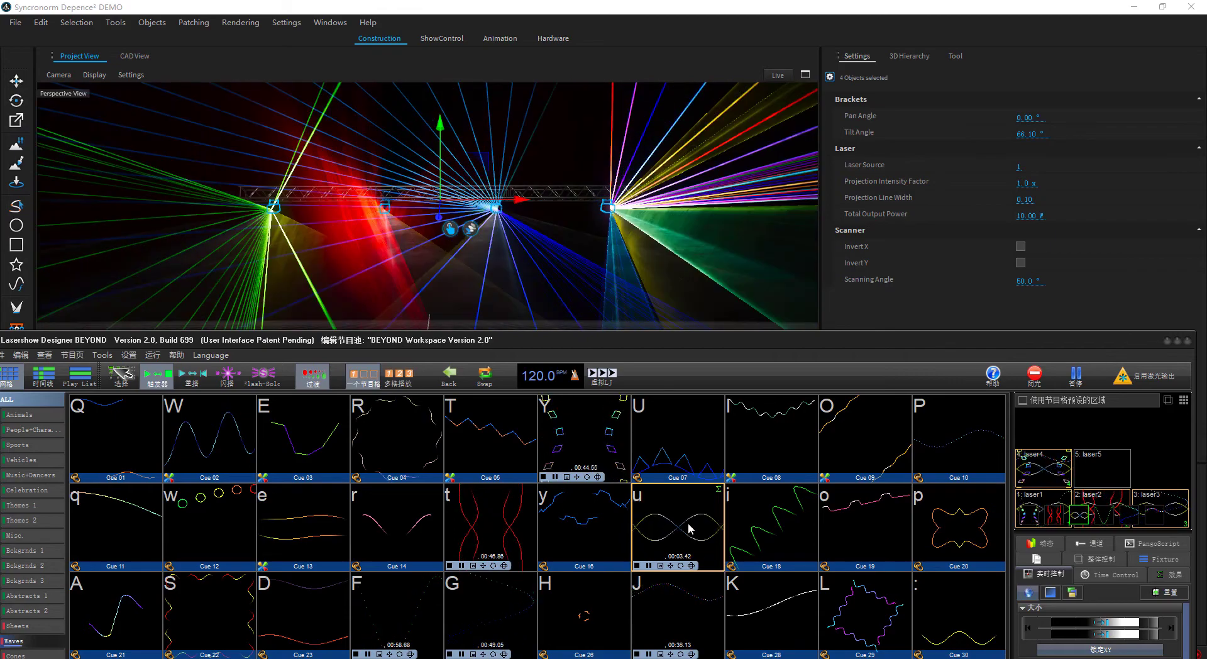
click(686, 530)
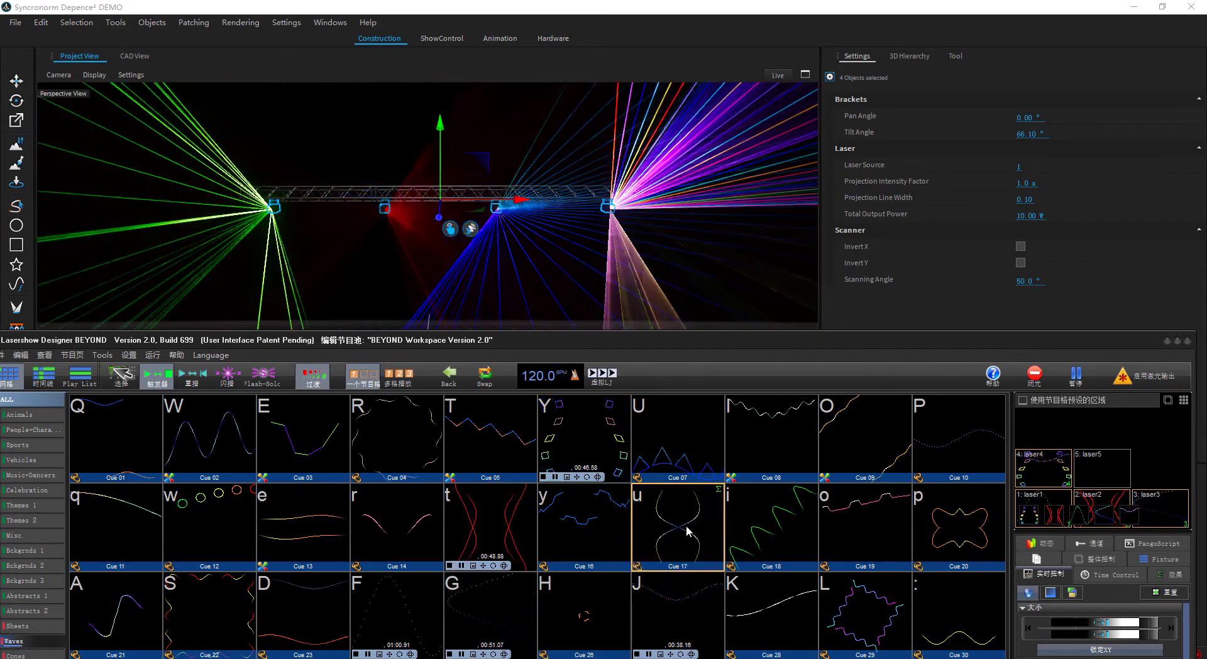
click(686, 531)
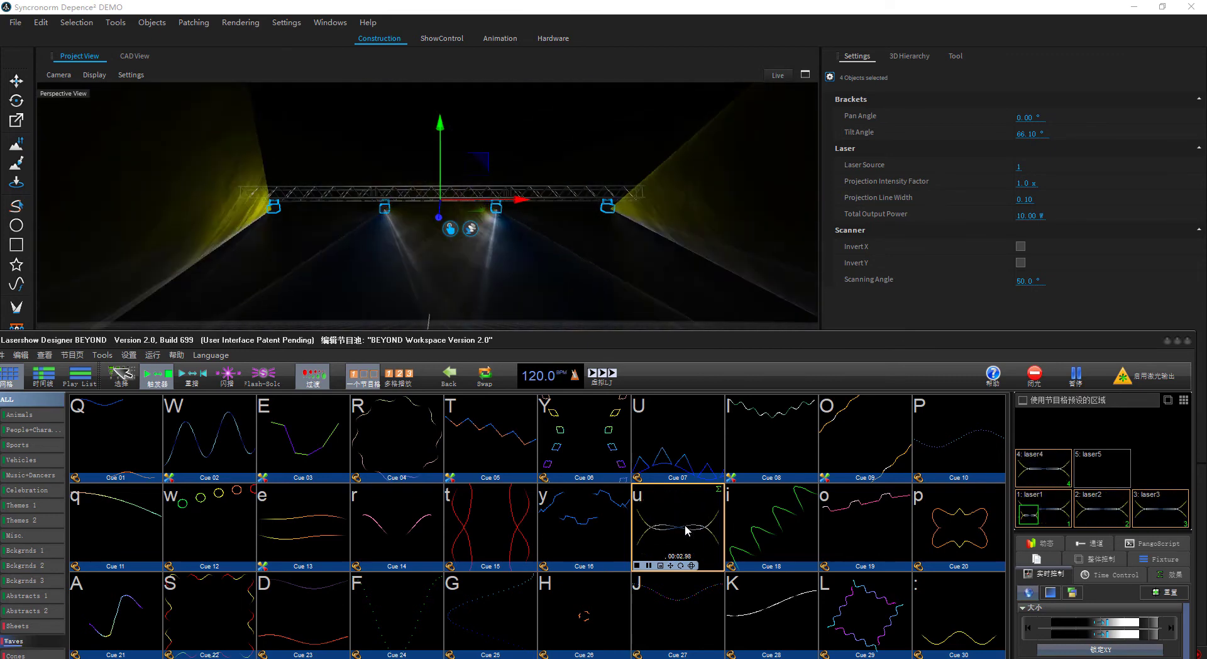
Play Cue 15, Cue 14, Cue 13 and Cue 24 one after another on all four lasers
click(509, 528)
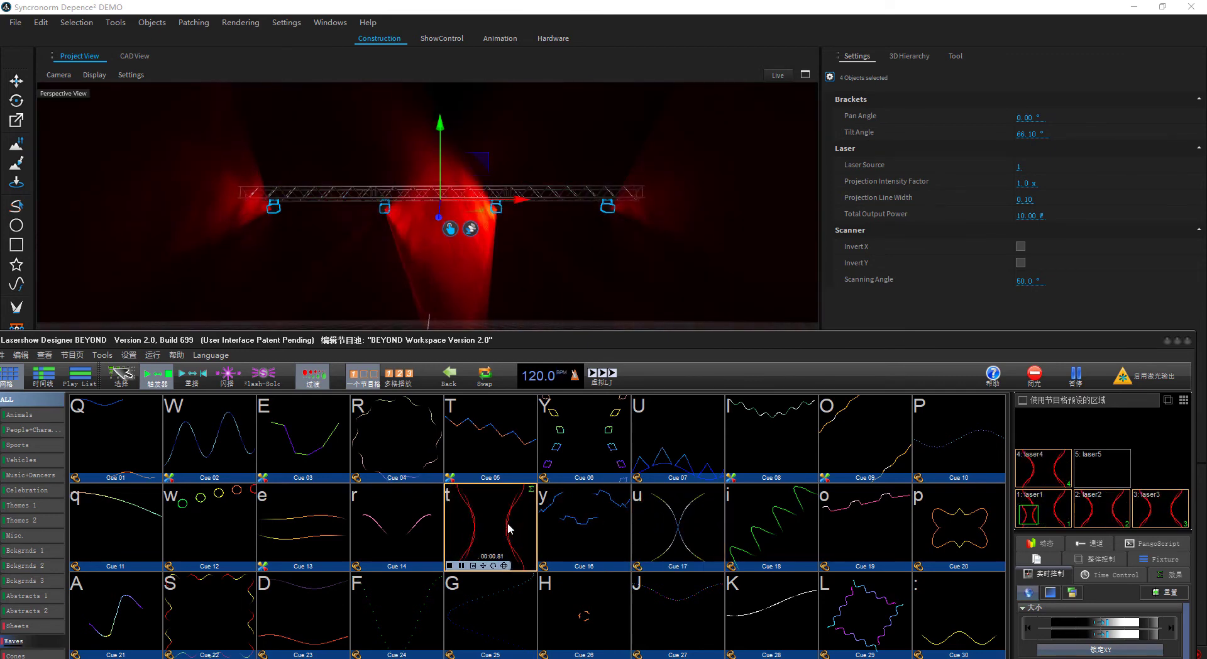
click(389, 514)
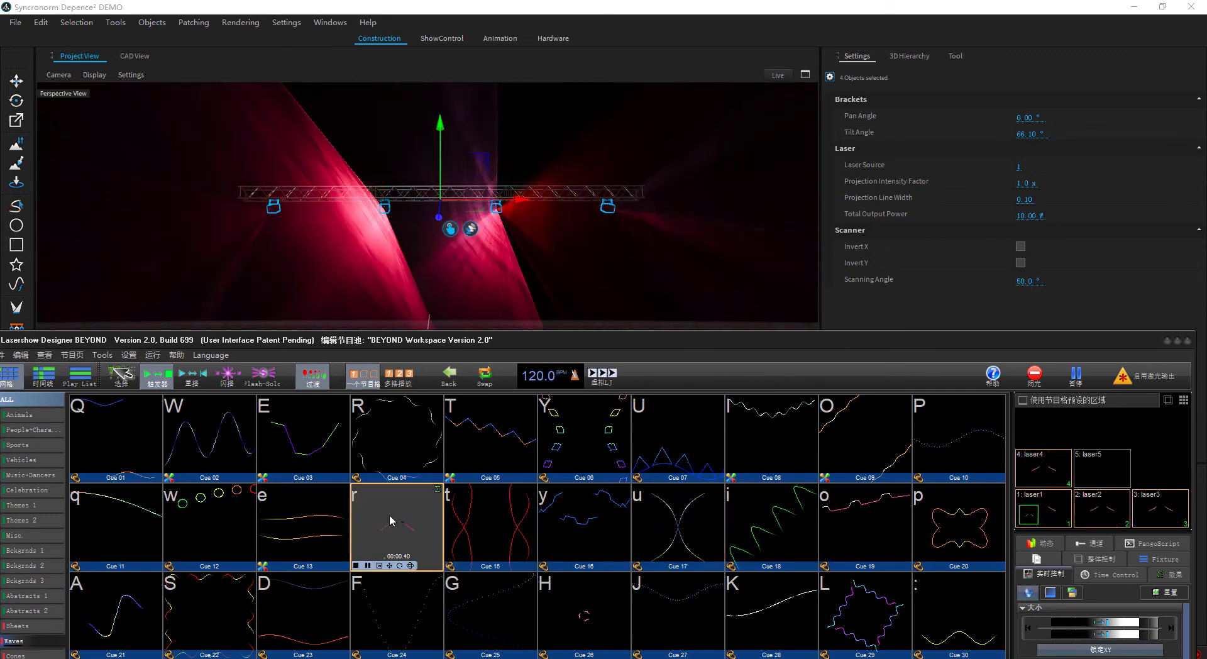
click(317, 516)
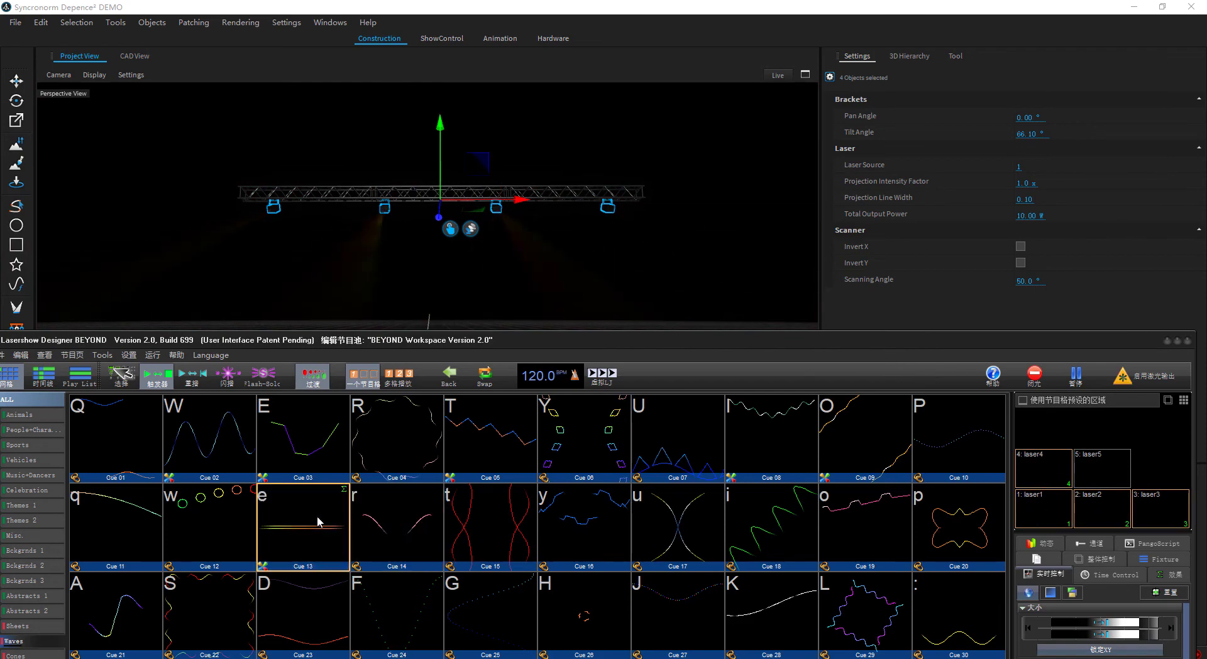
click(396, 616)
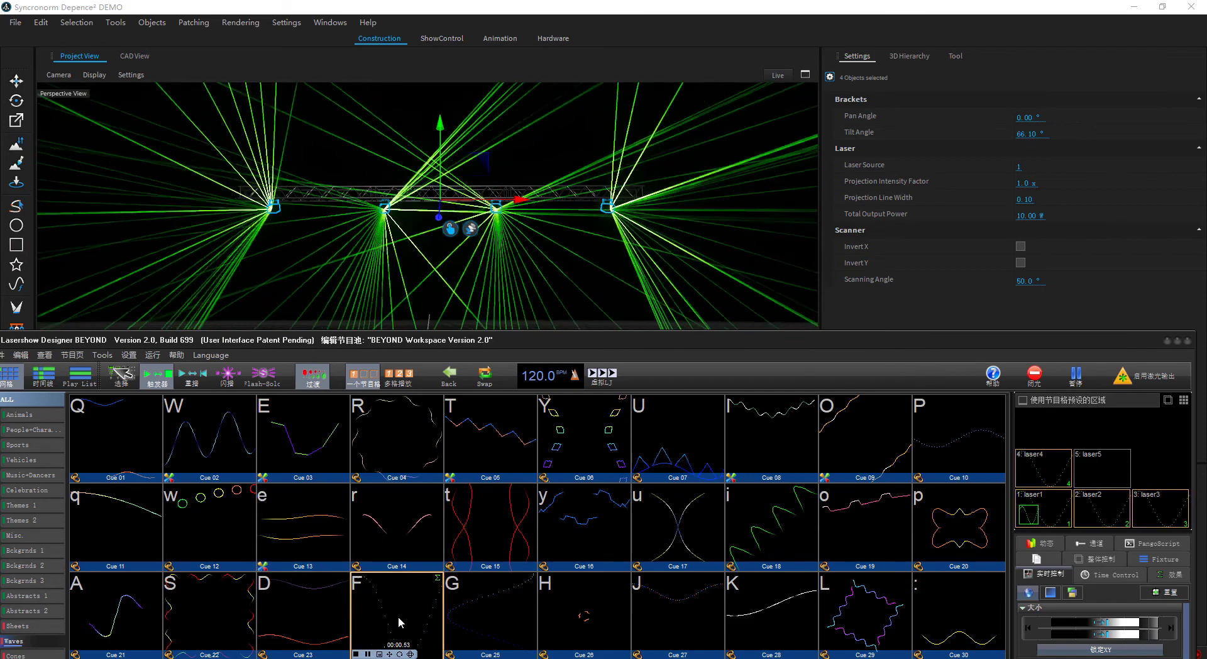